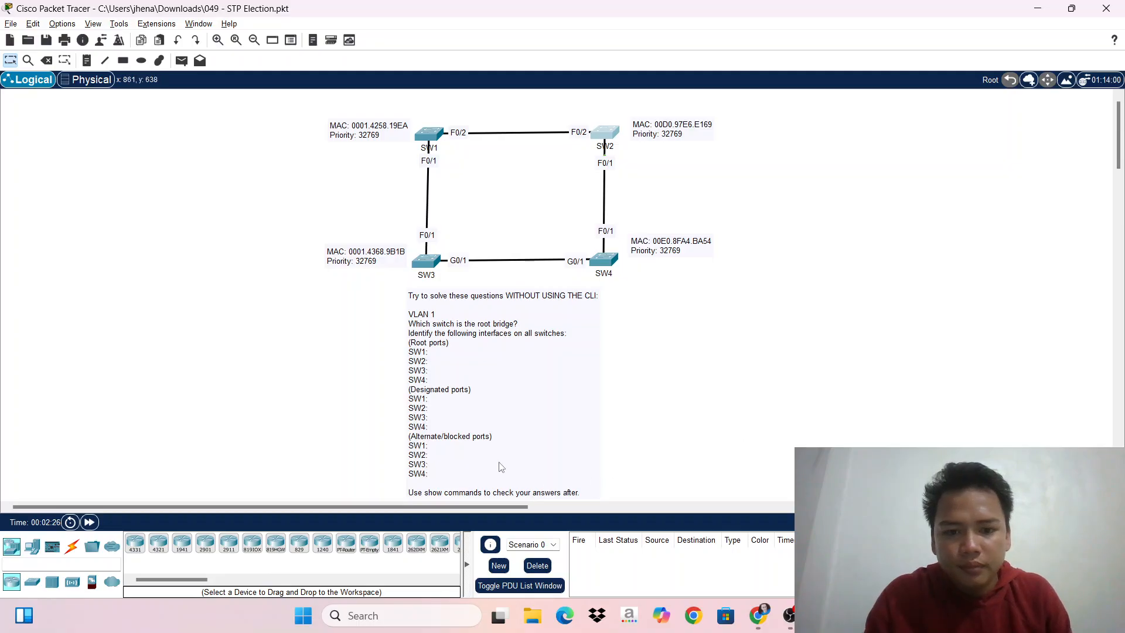
Step: Nudge the question note slightly below the switch topology
click(445, 476)
mouse_move(445, 476)
mouse_down()
mouse_move(434, 472)
mouse_move(434, 450)
mouse_move(429, 466)
mouse_up()
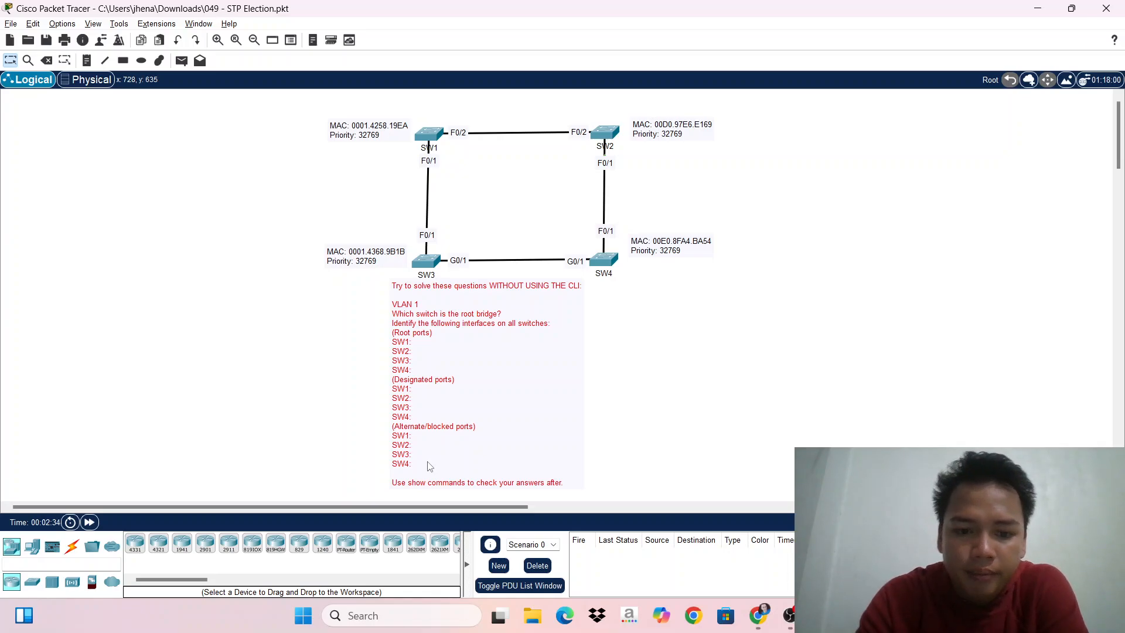
click(623, 411)
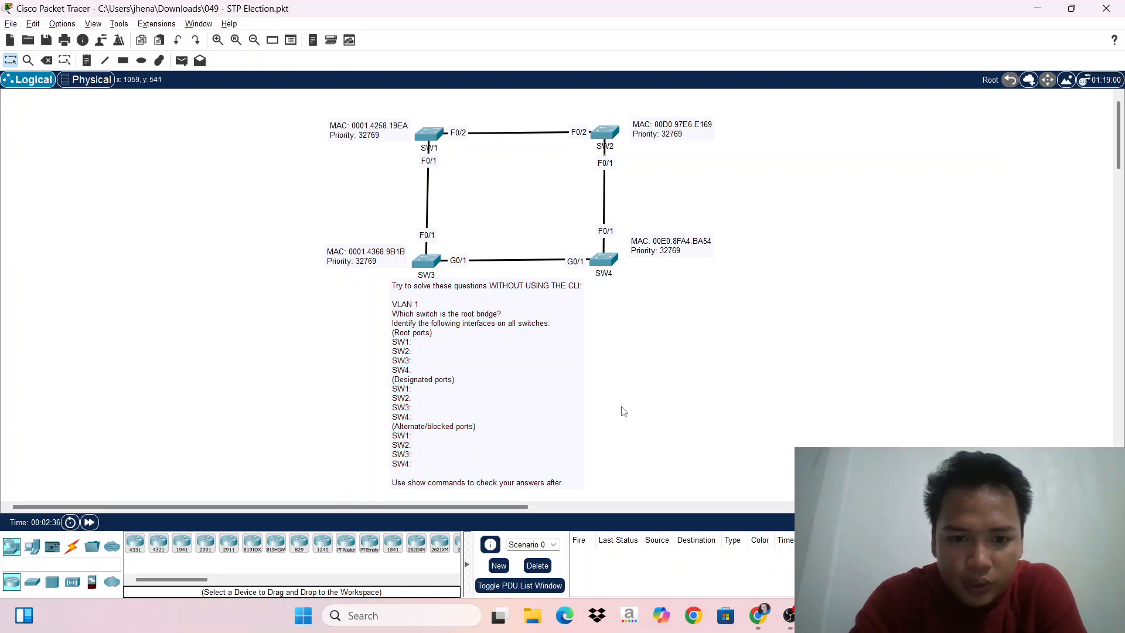
drag(553, 402, 561, 405)
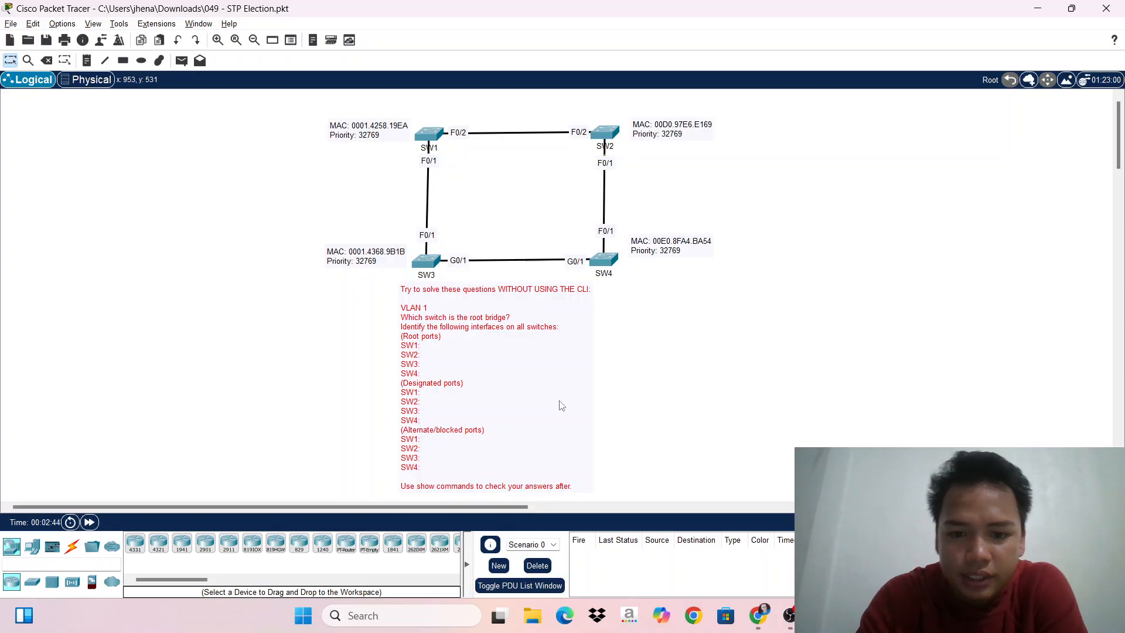
click(640, 385)
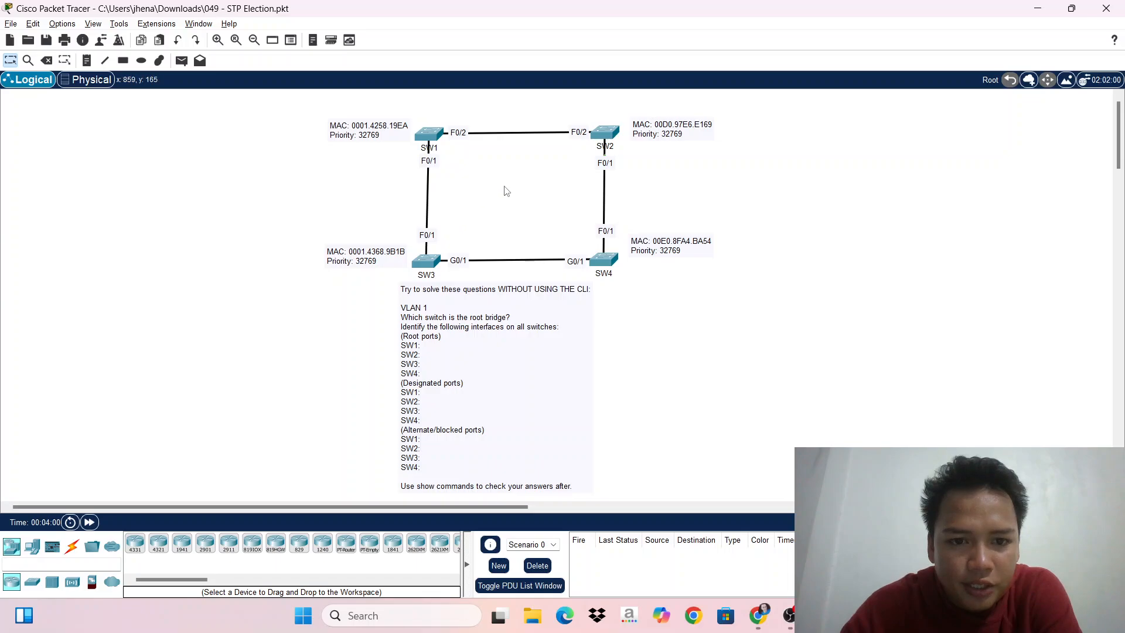
Step: Answer the root bridge question in the note with sw1
double_click(531, 321)
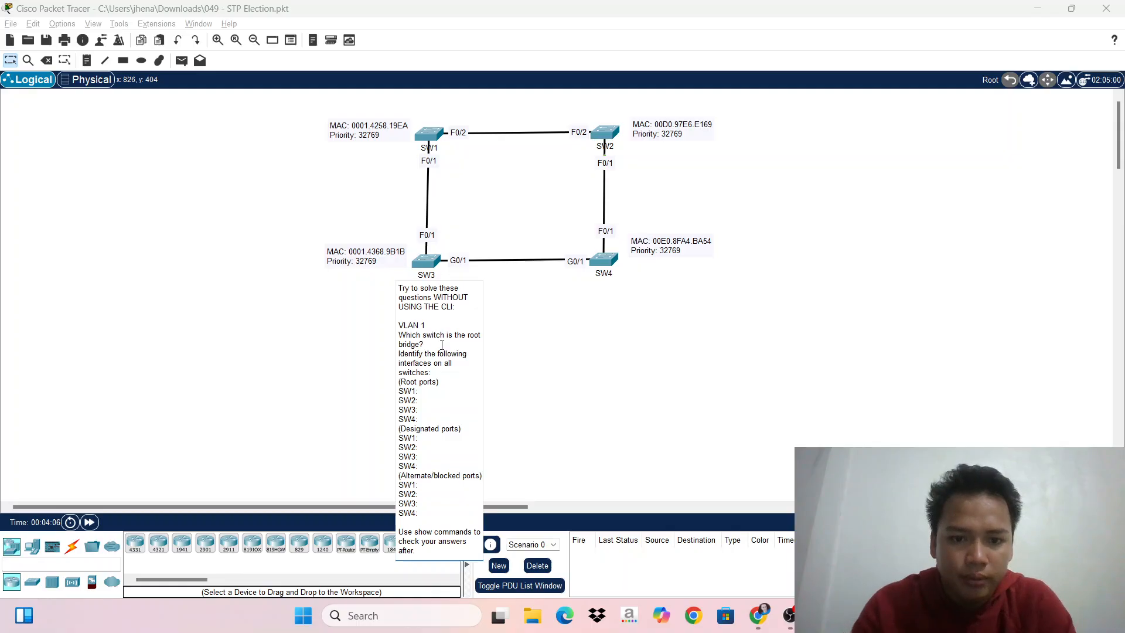
text(sw1)
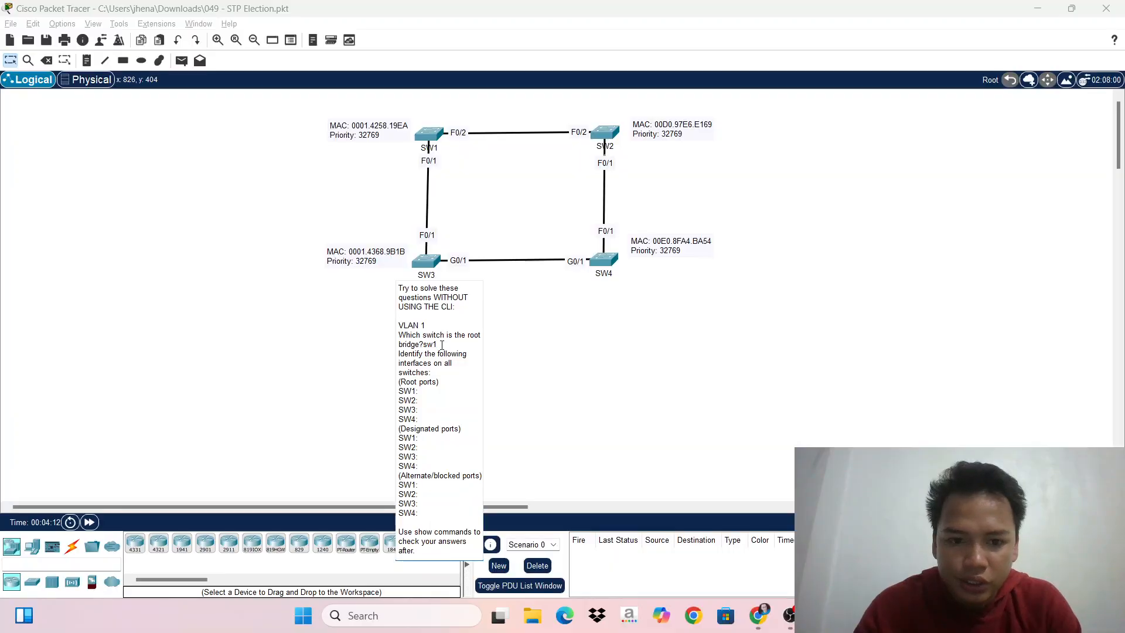
key(Return)
key(BackSpace)
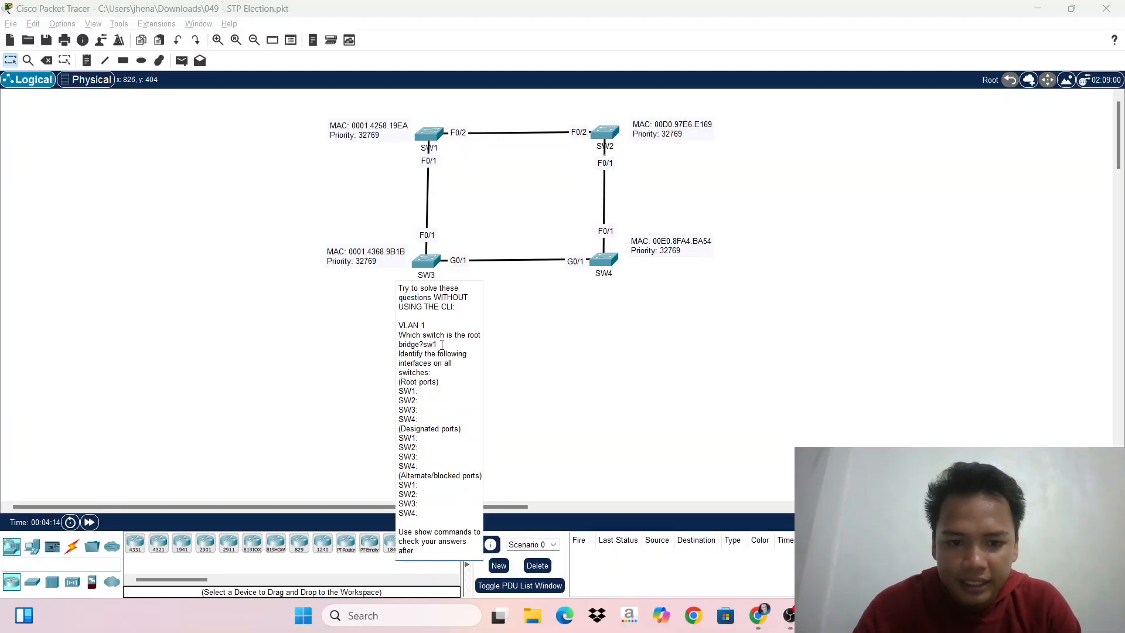
click(591, 349)
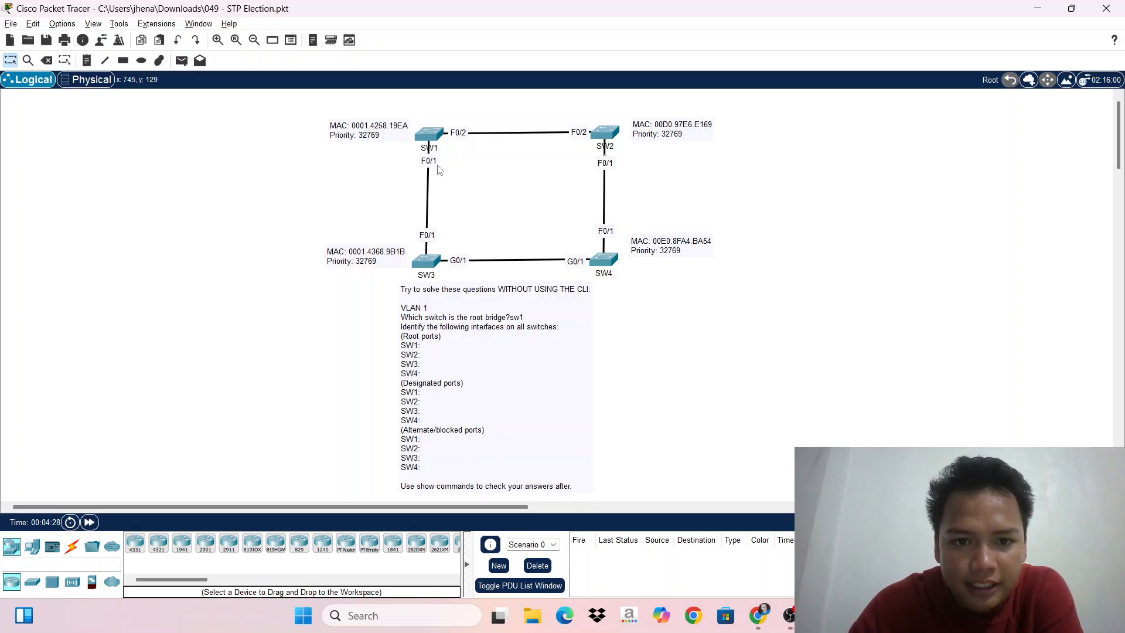
Step: Record f0/1 and f0/2 as SW1's designated ports in the question note
double_click(439, 393)
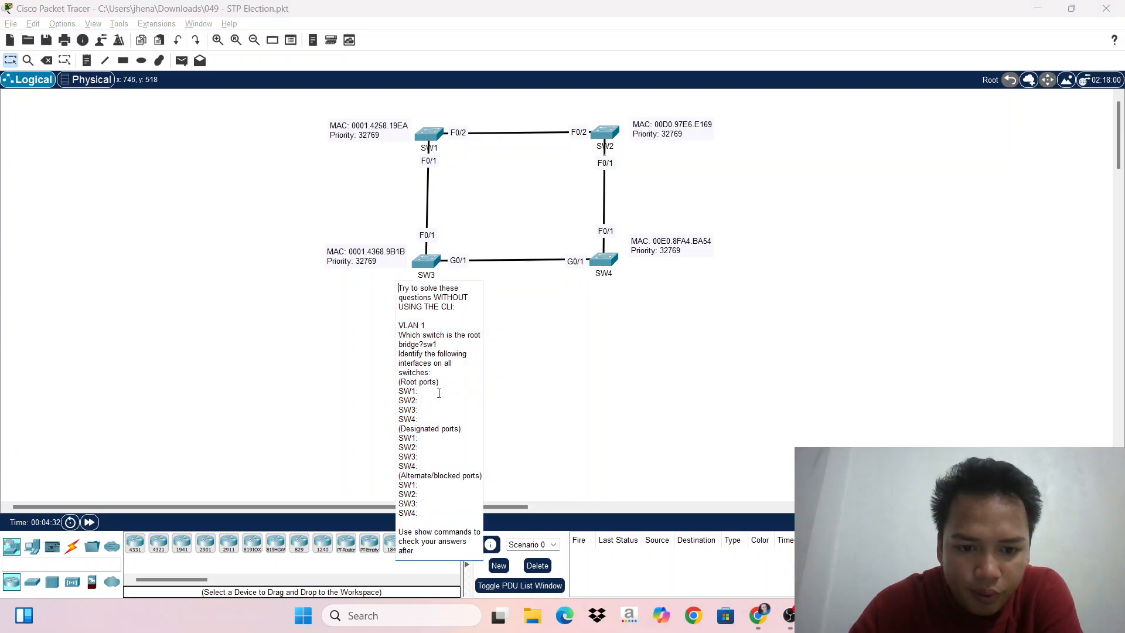
click(427, 440)
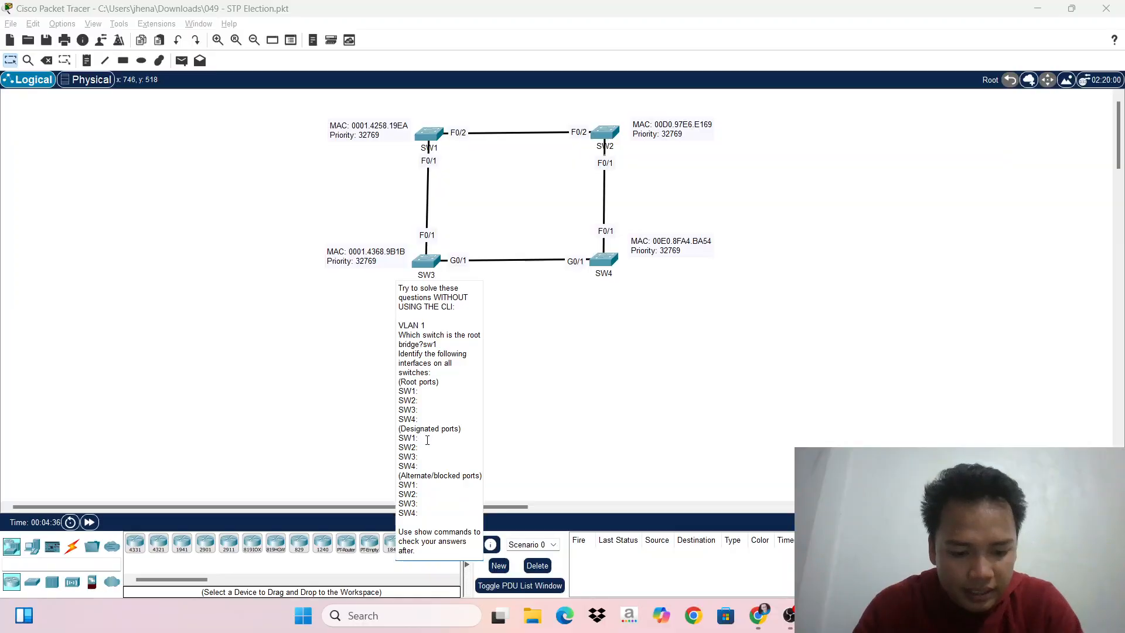
text(f0/1)
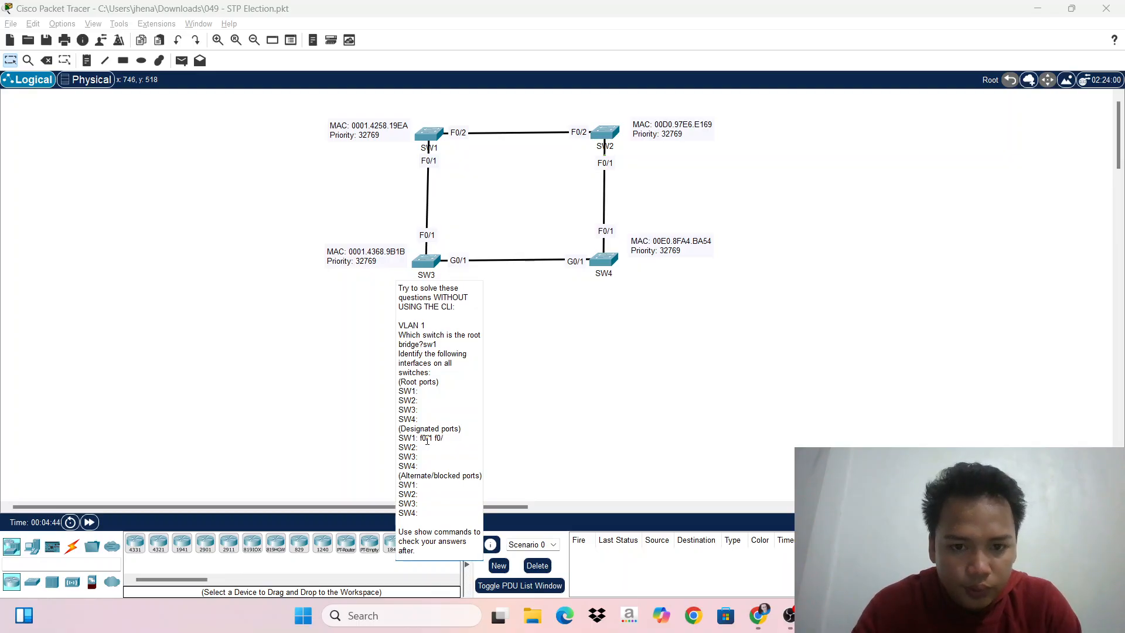
text(f0/2)
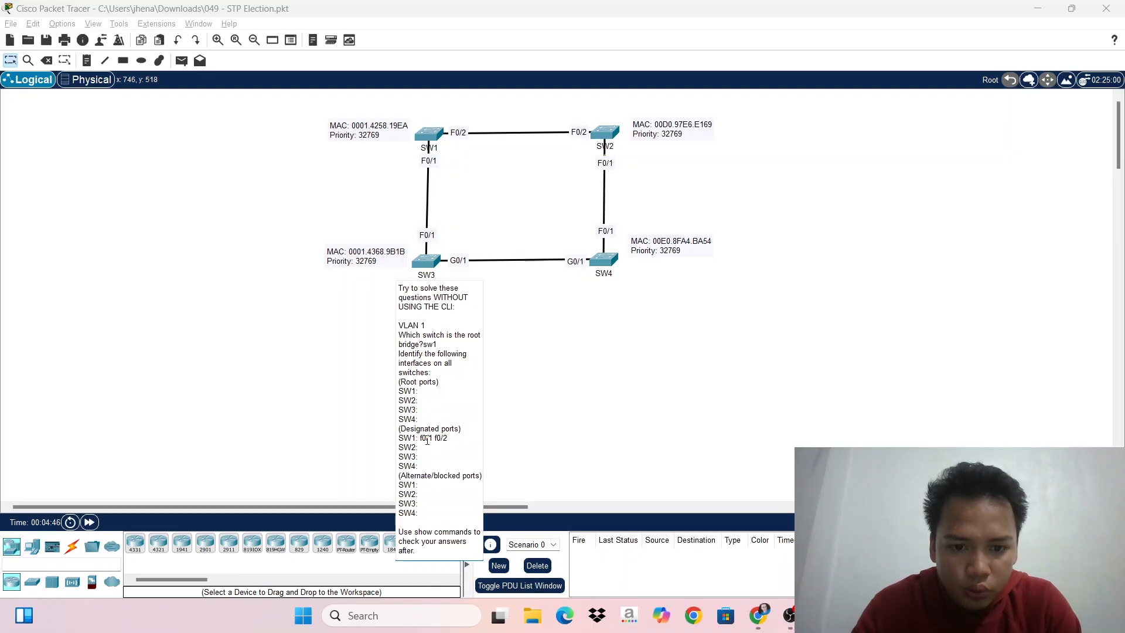
click(528, 422)
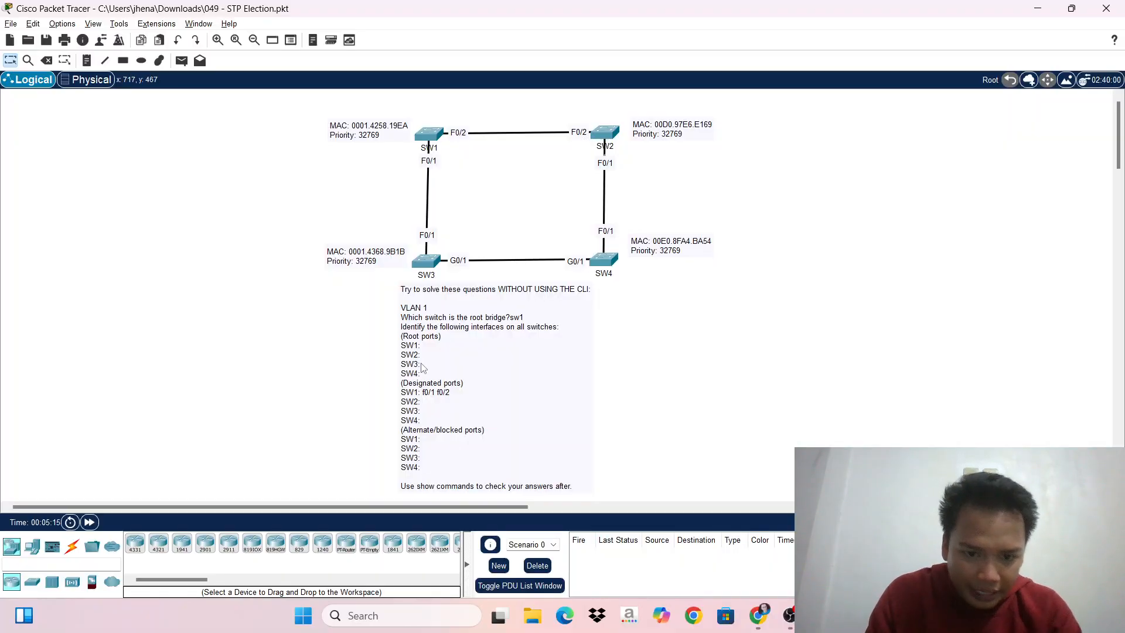
Step: Fill in the root ports in the note: f0/2 for SW2 and f0/1 for SW3
double_click(424, 386)
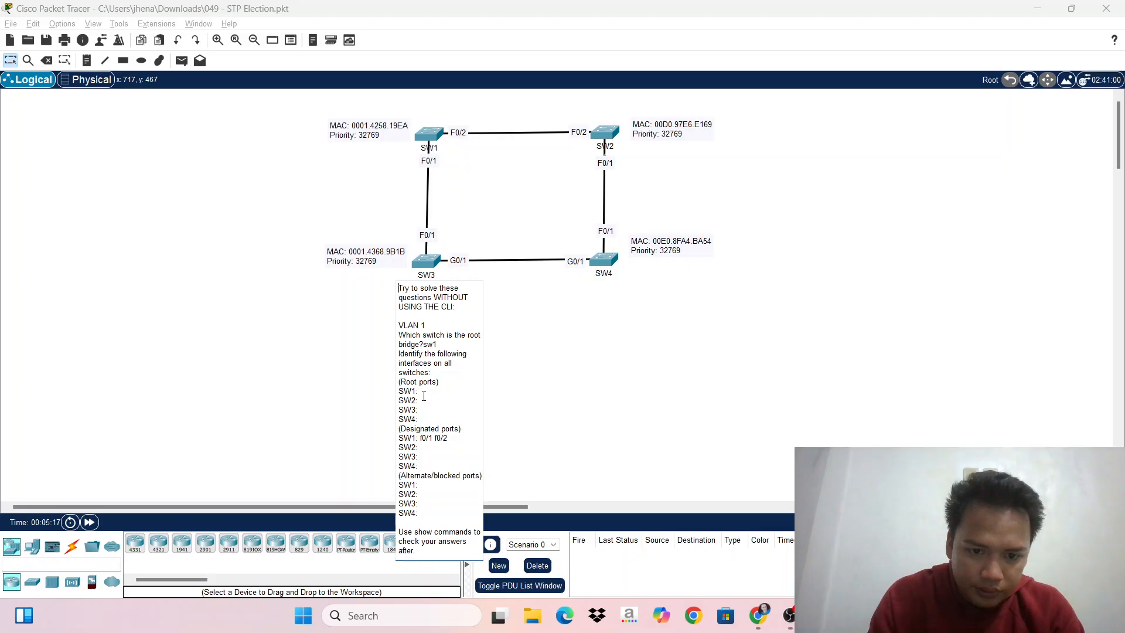
text(f)
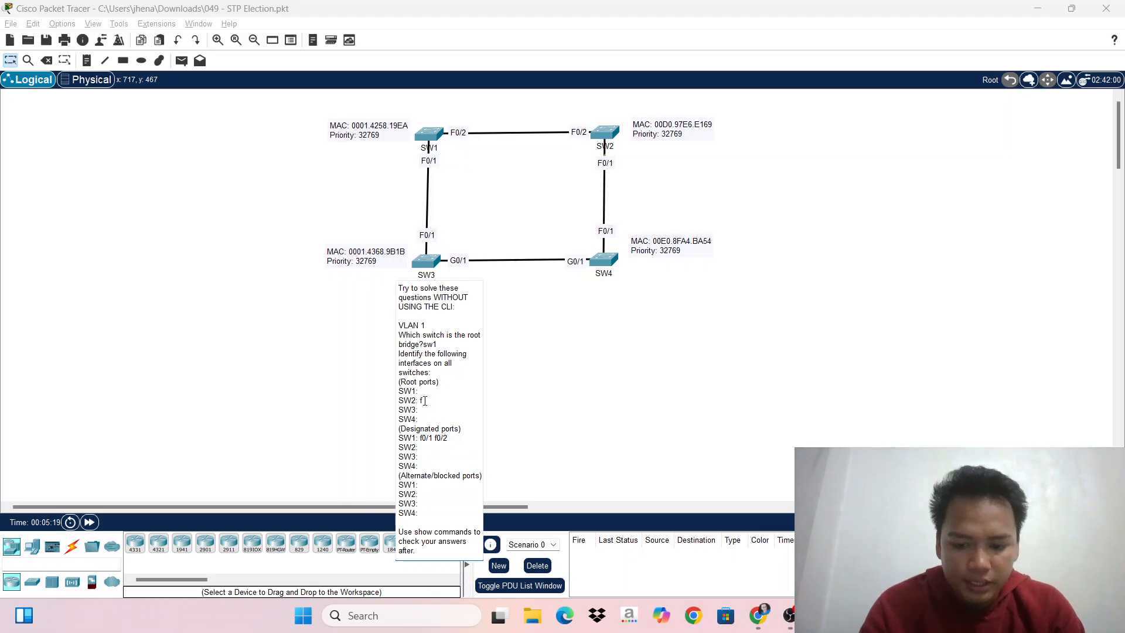
text(0)
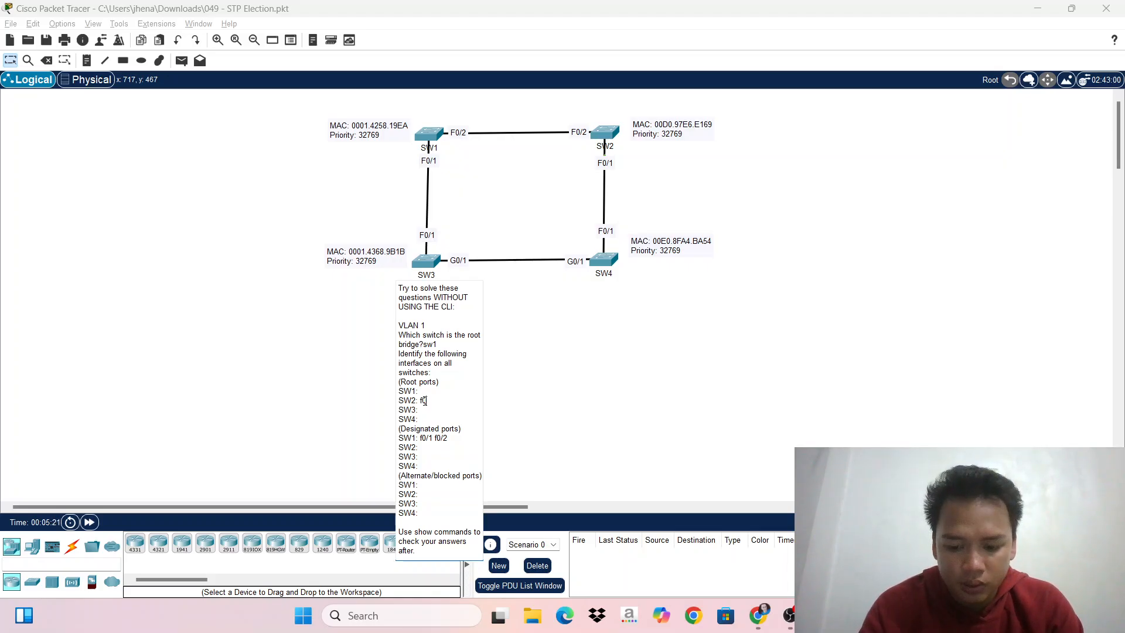
text(/2)
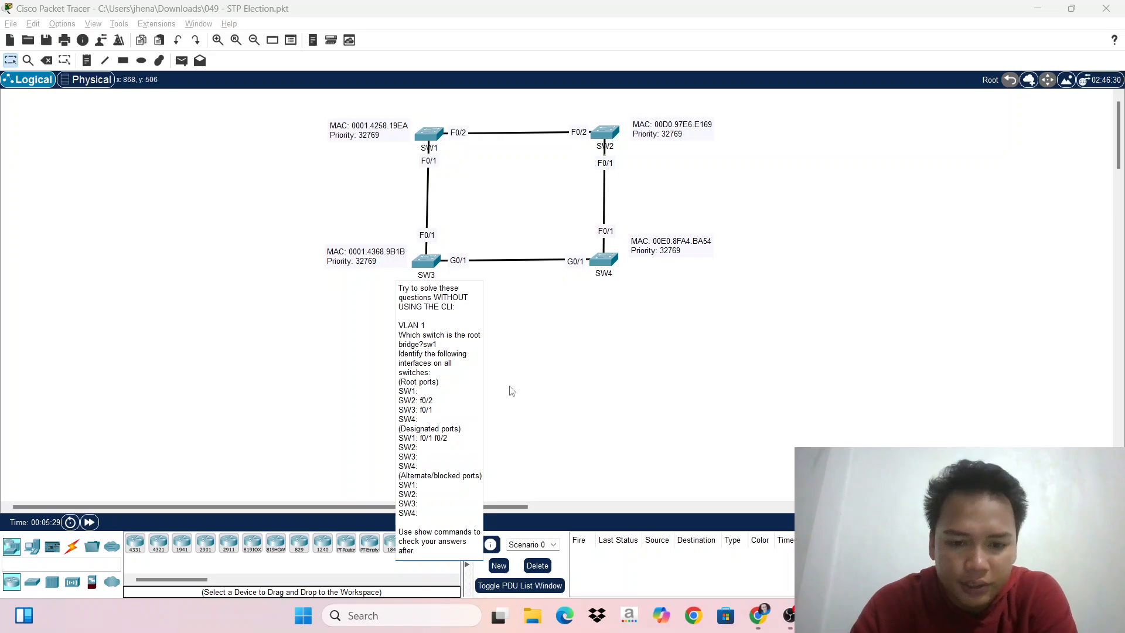
click(534, 397)
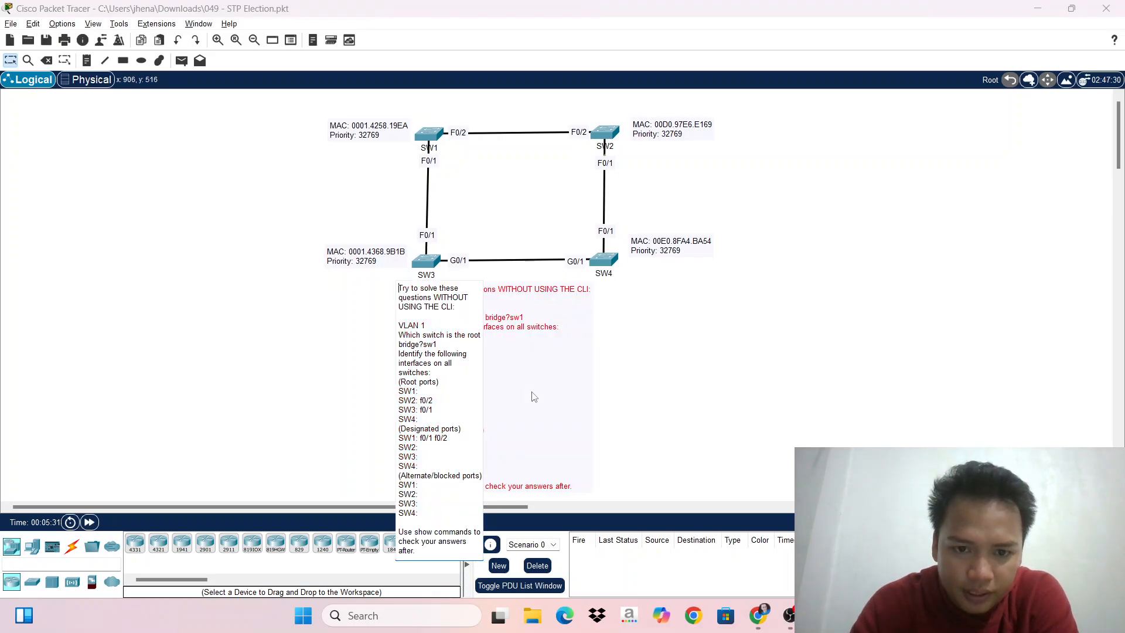
click(814, 366)
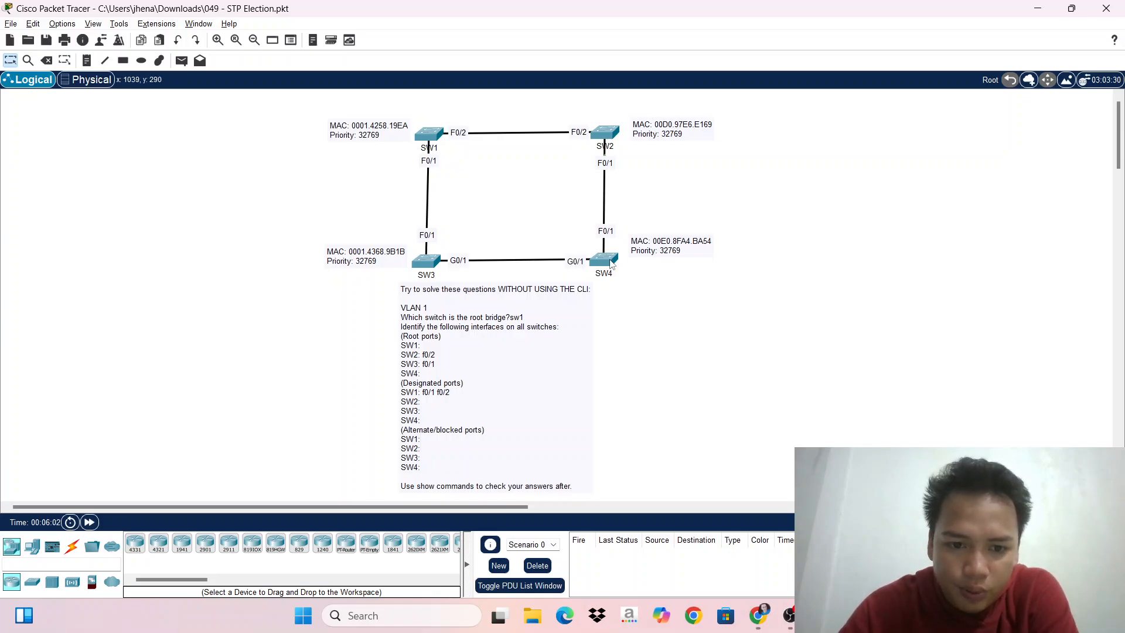
Step: Record g0/1 as SW4's root port in the question note
click(424, 370)
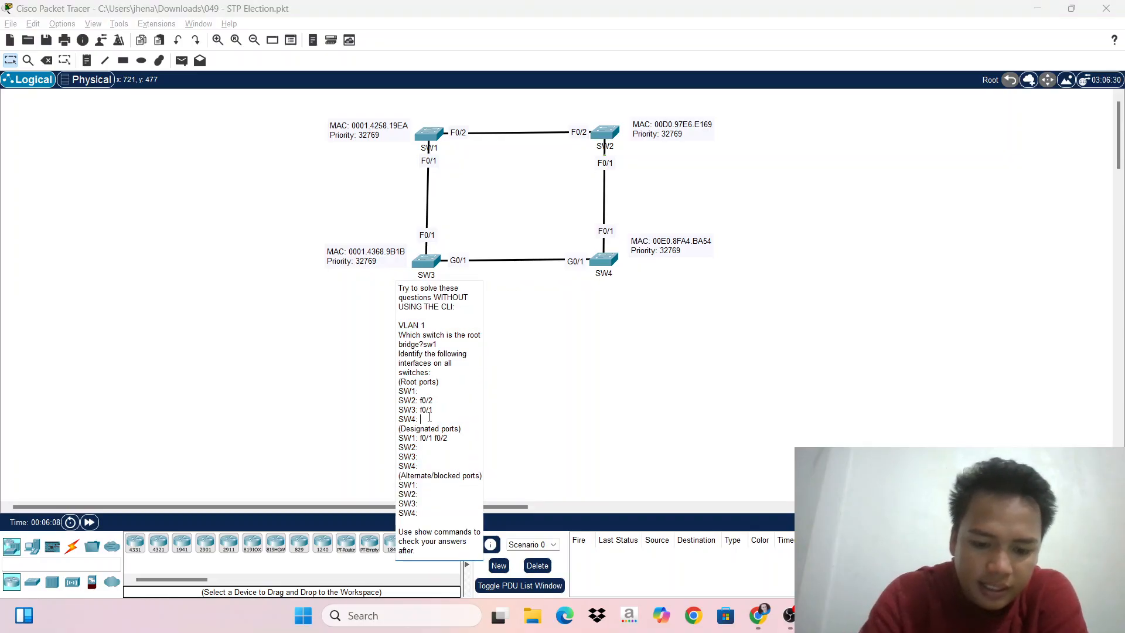
text(G)
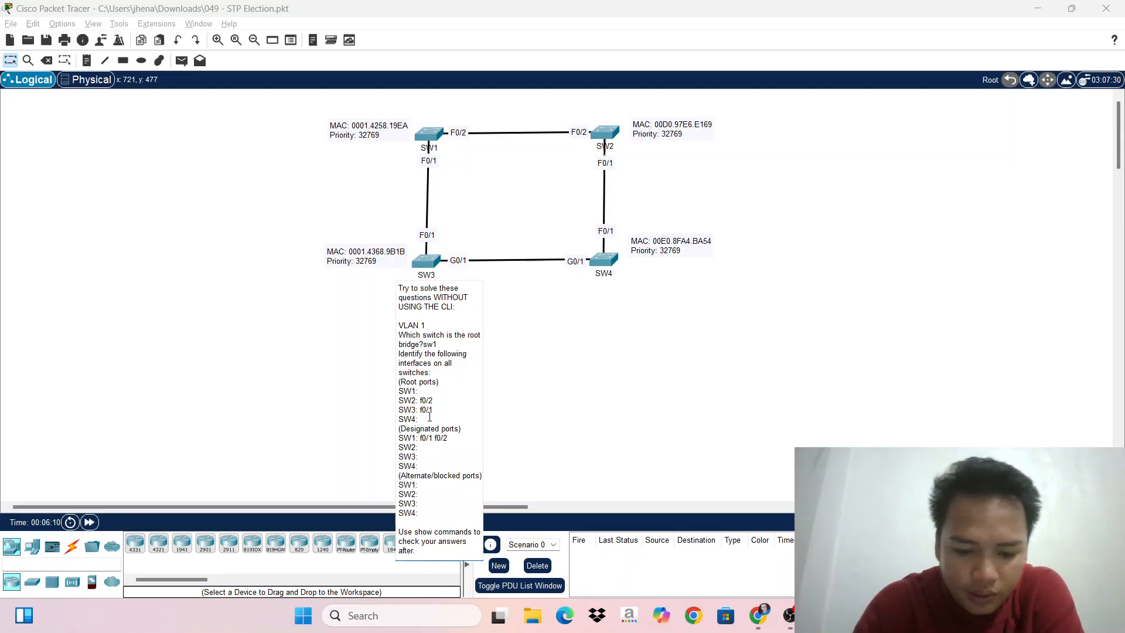
text(g0)
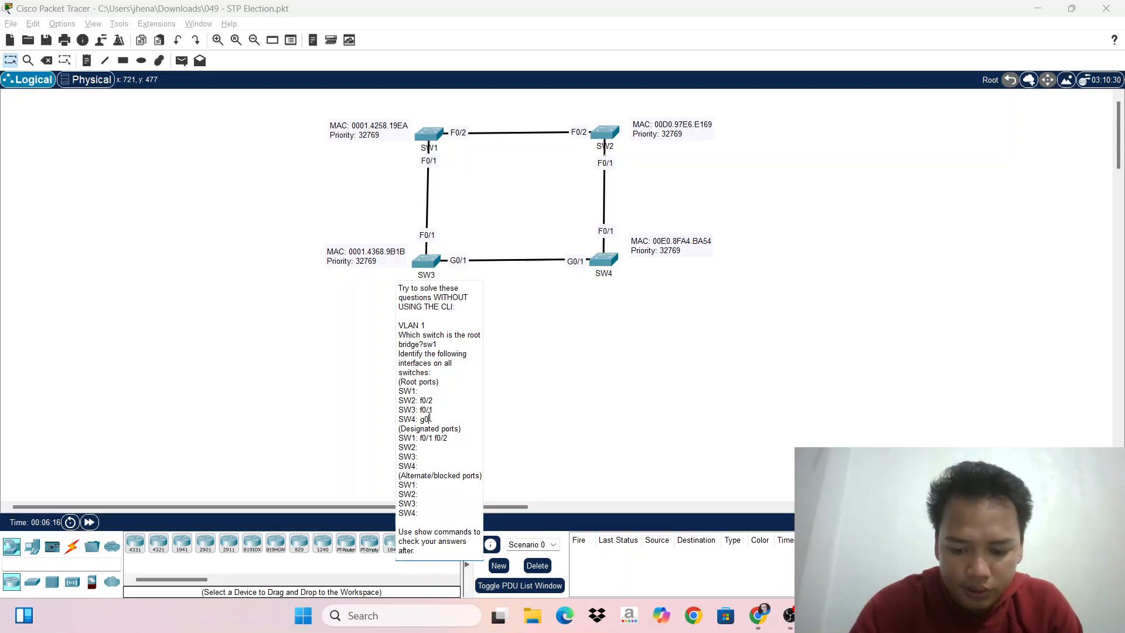
text(/1)
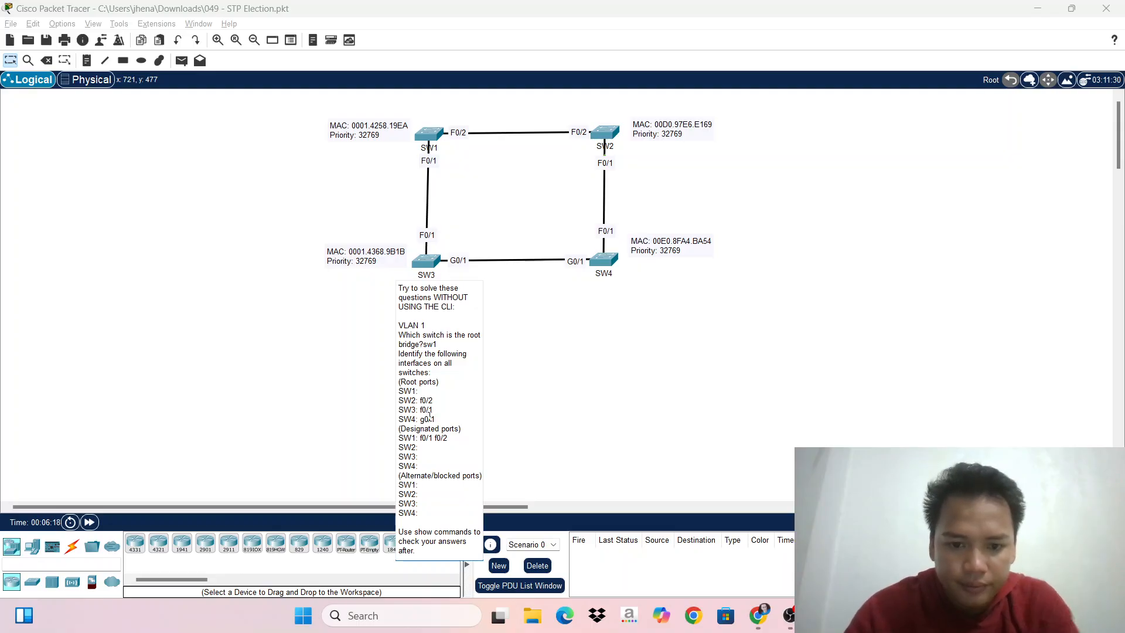
click(598, 390)
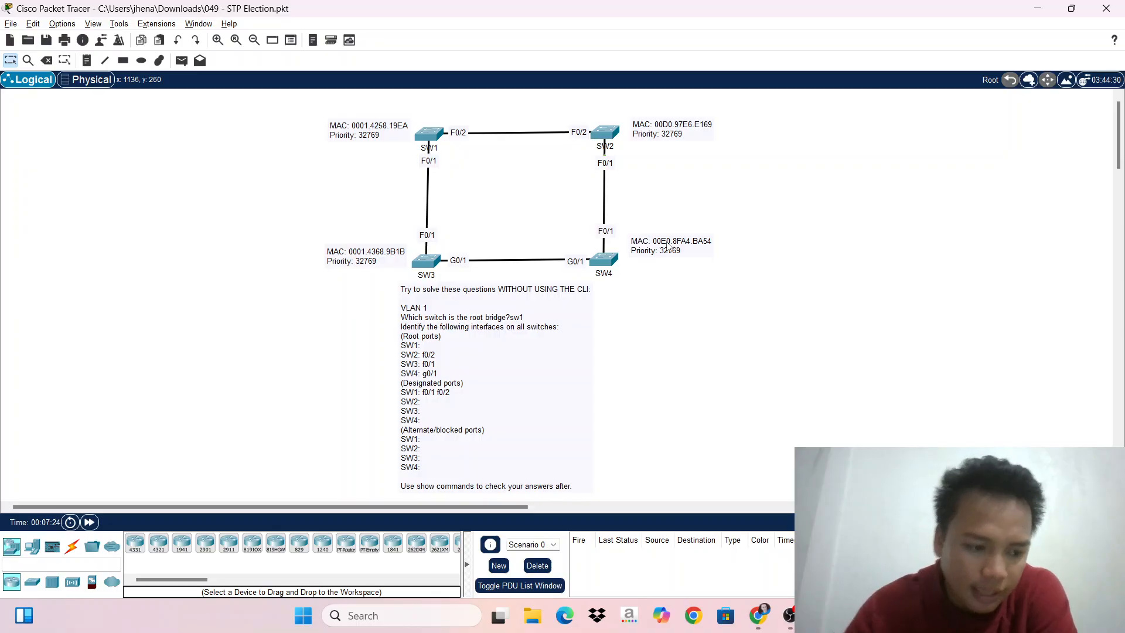
Step: Record f0/1 as SW4's alternate/blocked port in the question note
double_click(429, 469)
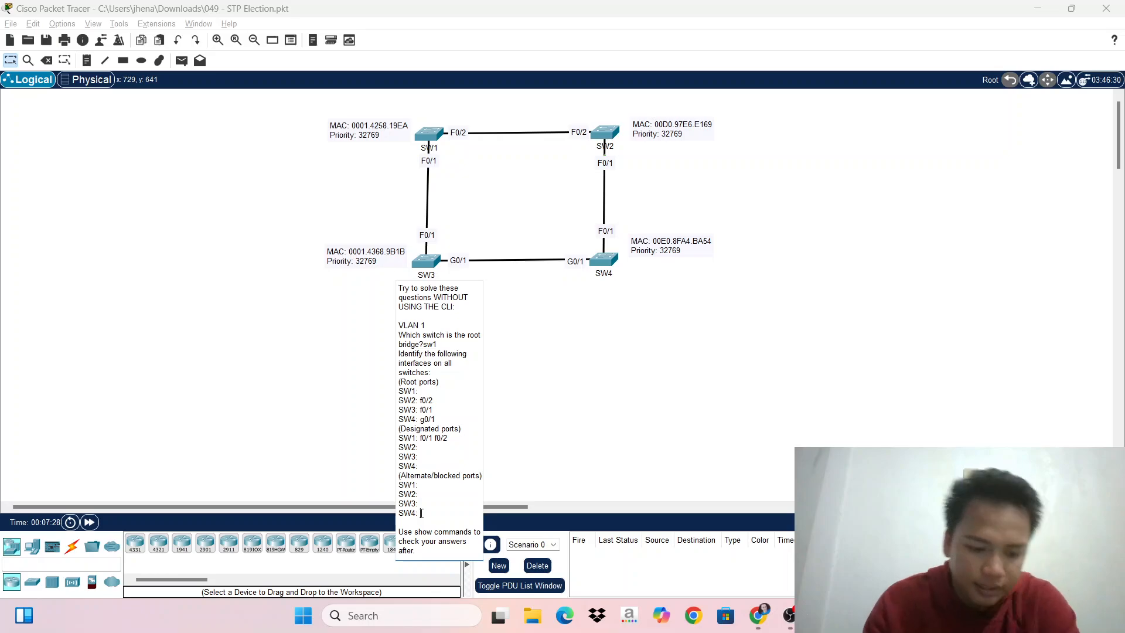
text(f0)
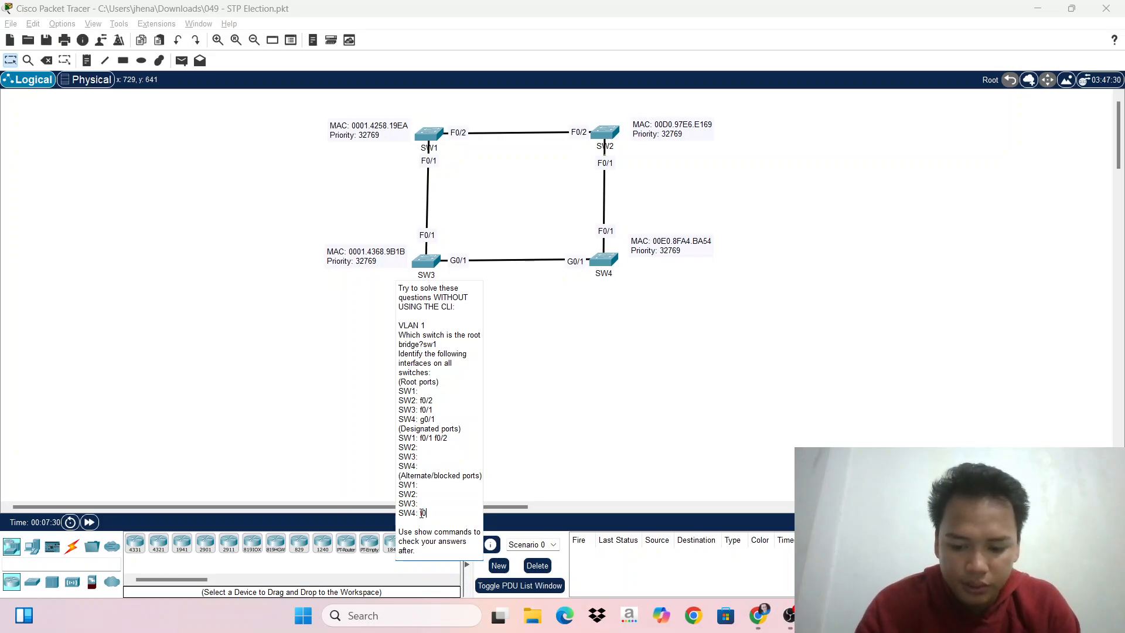
text(/1)
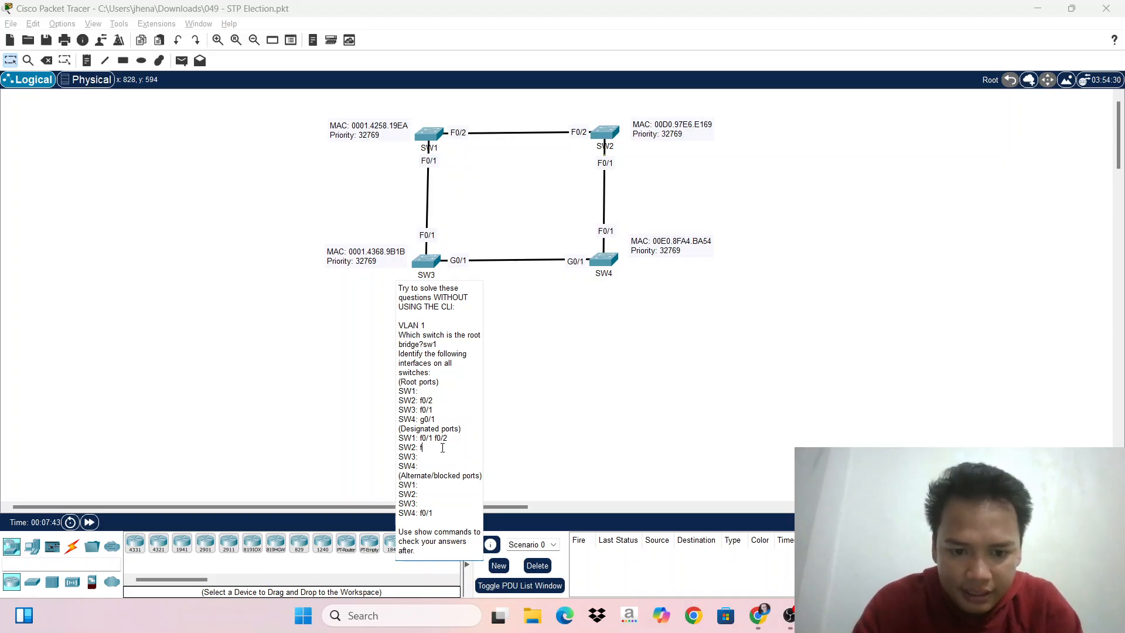
Step: Enter designated ports f0/1 for SW2 and g0/1 for SW3, and move the note to the empty area left of the topology
text(0/1)
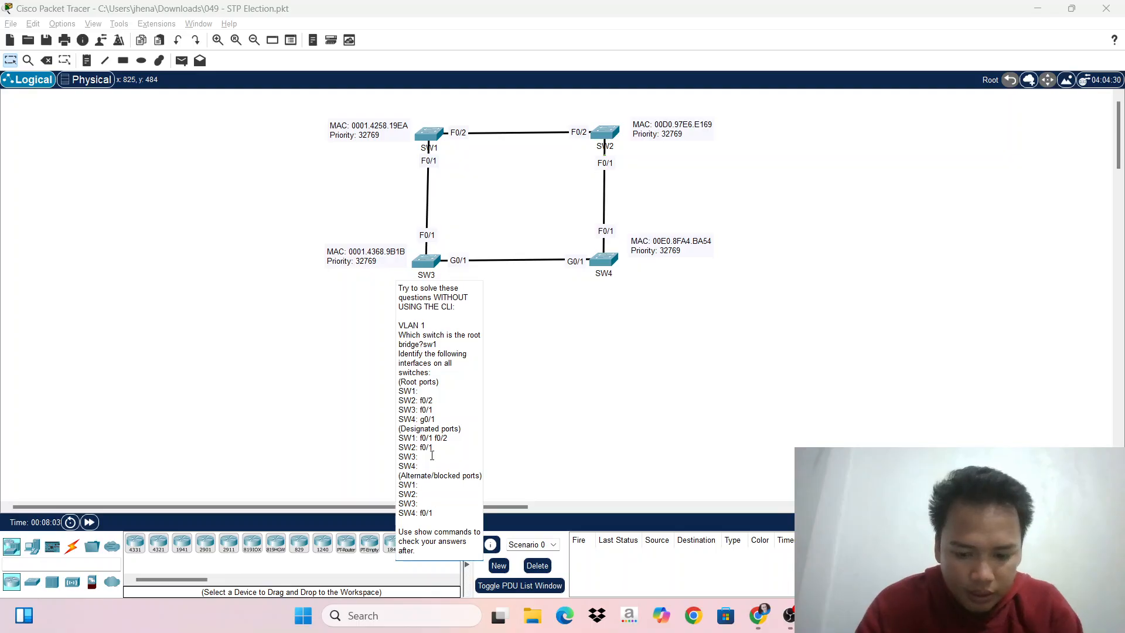
text(1)
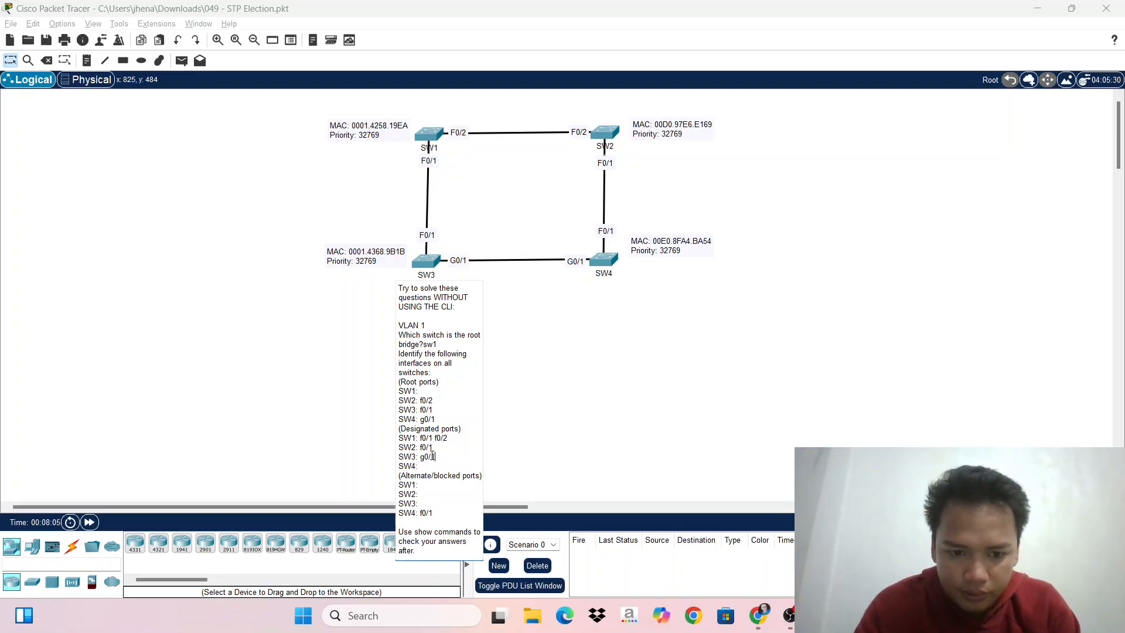
click(662, 410)
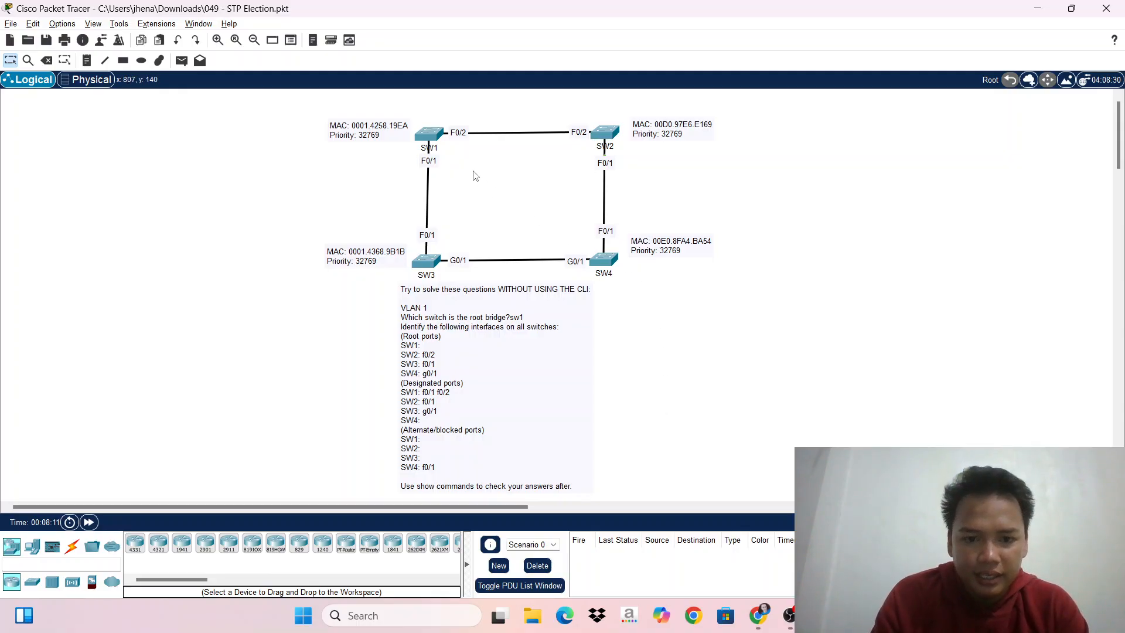
drag(494, 364, 175, 216)
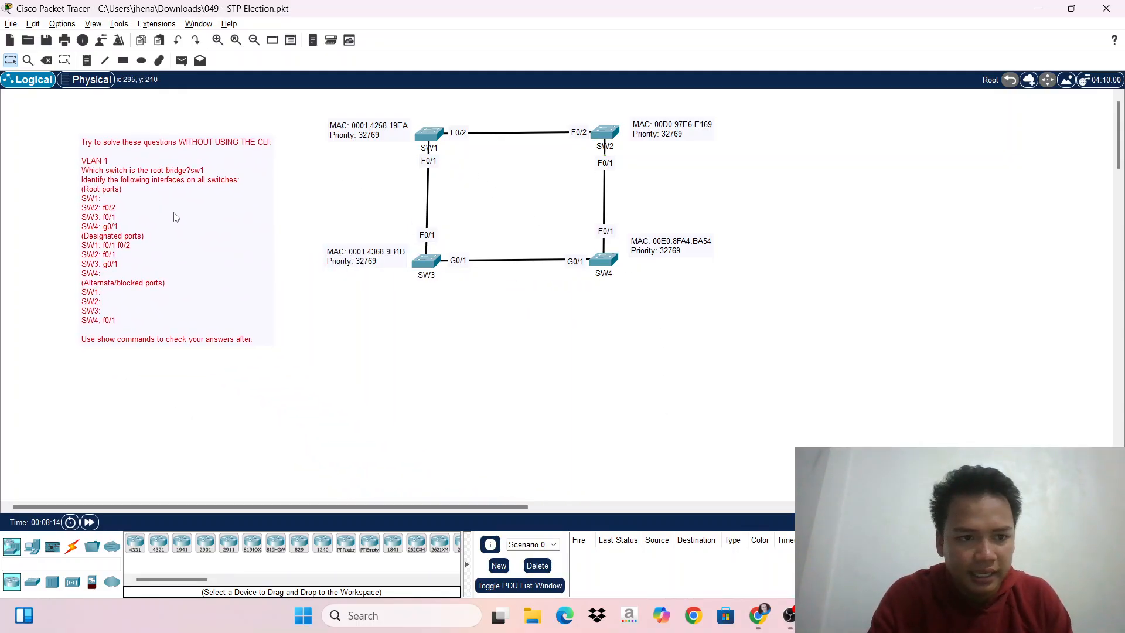
Step: Open SW1's command line and enter privileged EXEC mode with the enable command
click(440, 136)
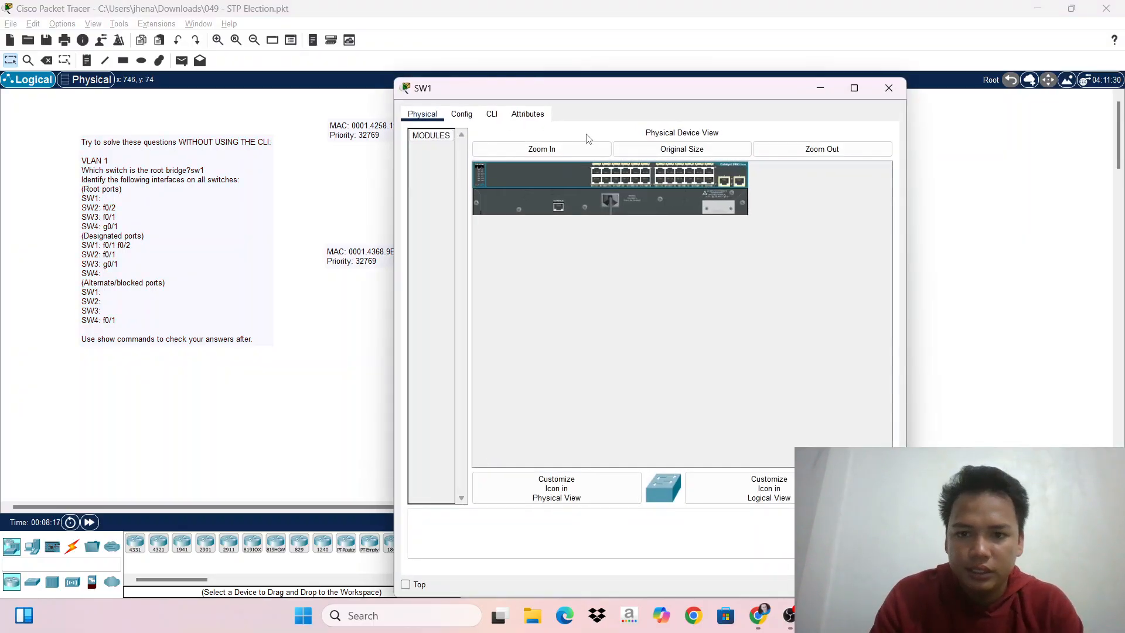
click(492, 114)
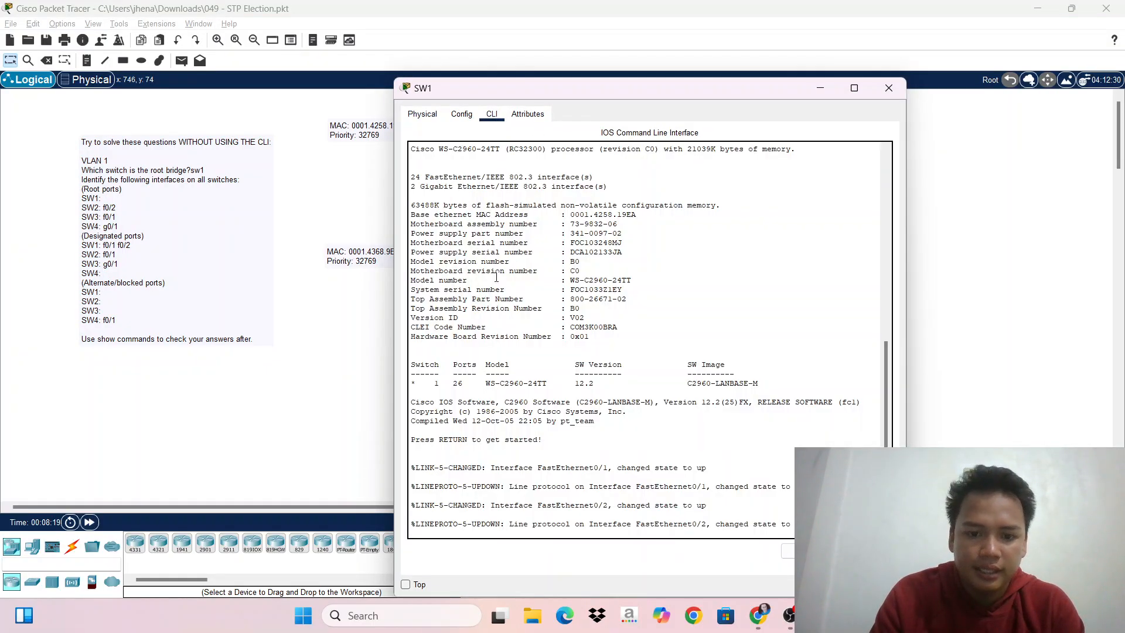
key(Return)
text(e)
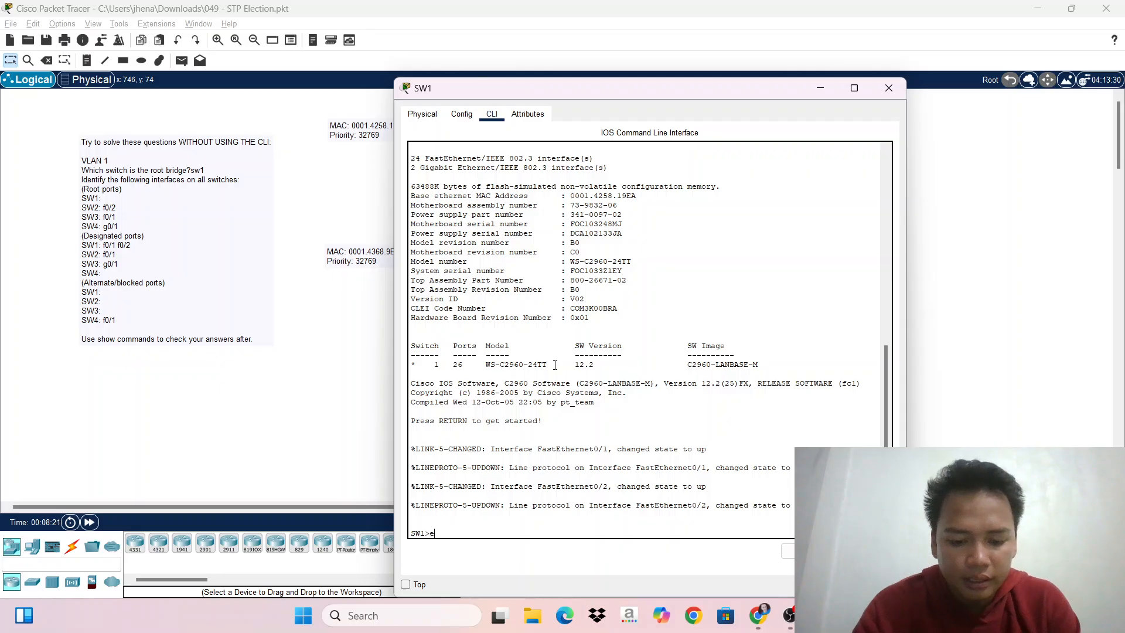
text(n)
key(Tab)
key(Return)
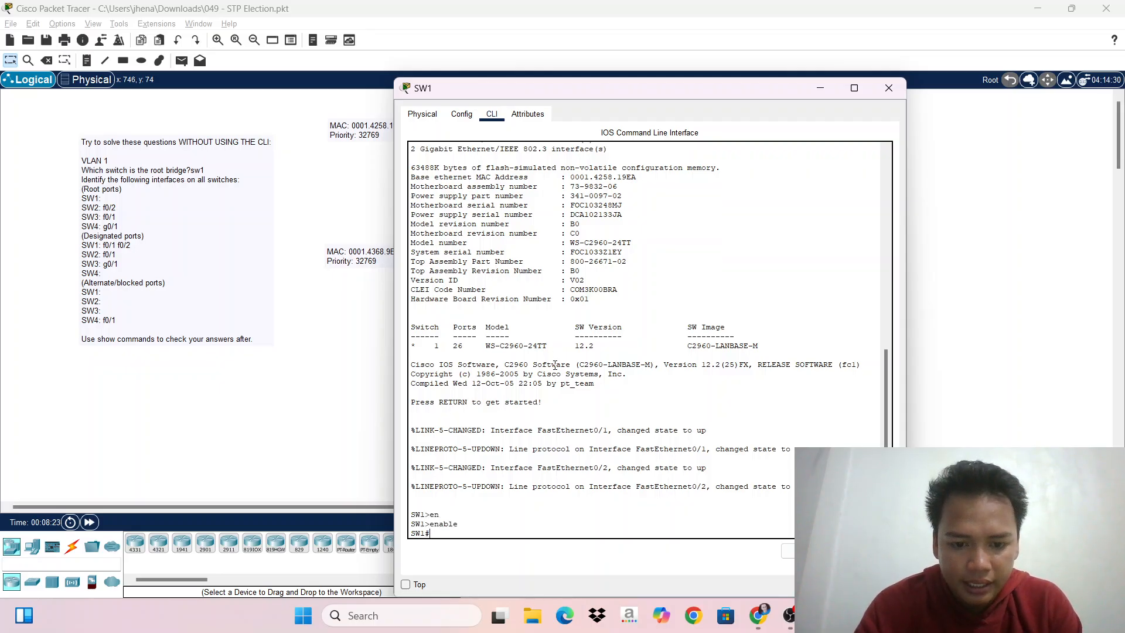
Step: Run sh spanning-tree on SW1 and check the root bridge and designated port answers in the question note against its output
text(sh spann)
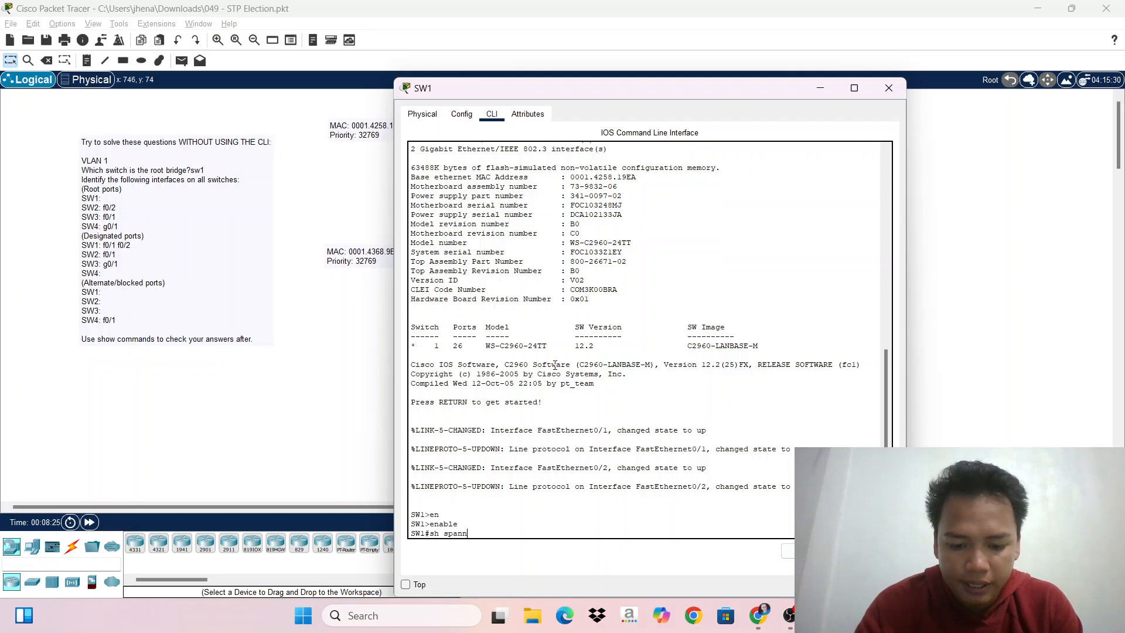
text(ing-tree)
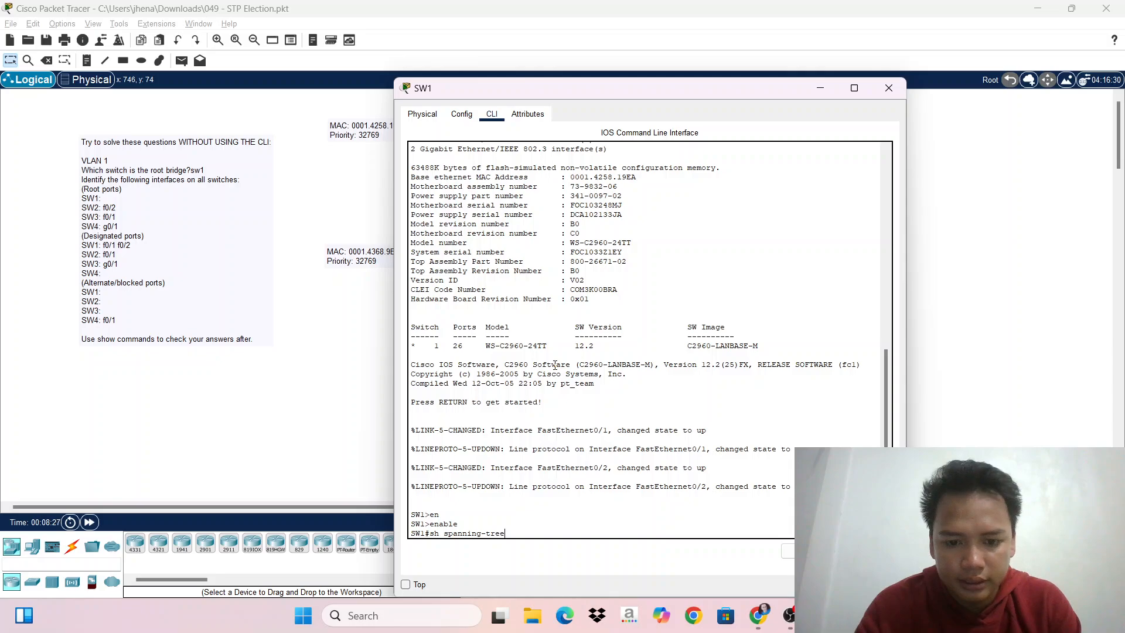
key(Return)
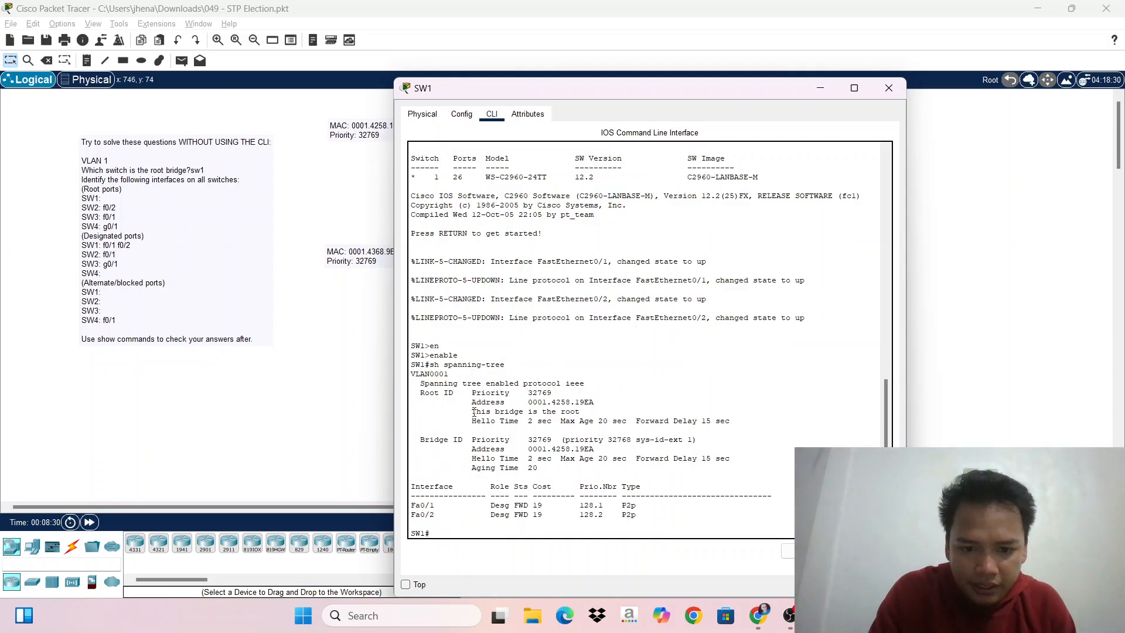
drag(472, 412, 581, 412)
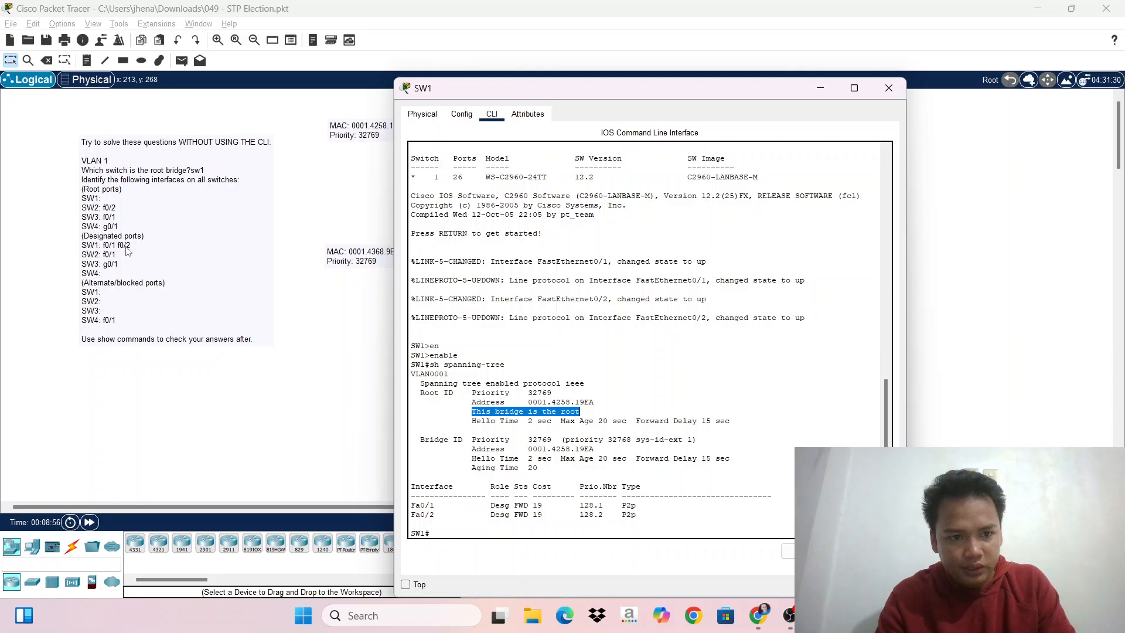
click(321, 328)
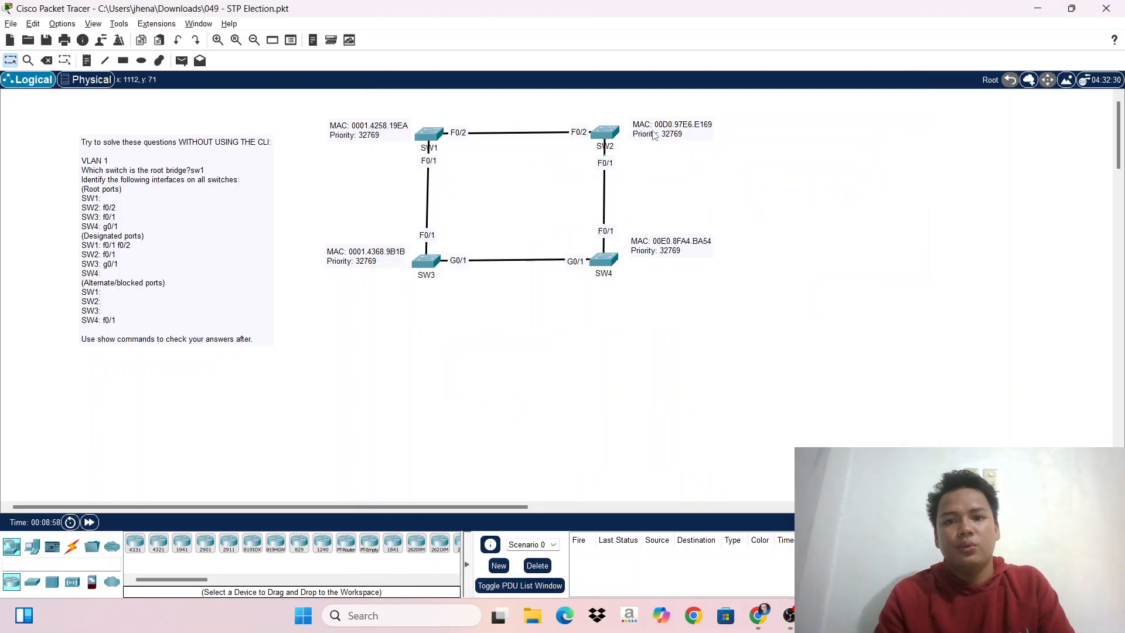
Step: Open SW2's command line and enter privileged EXEC mode with the enable command
click(607, 132)
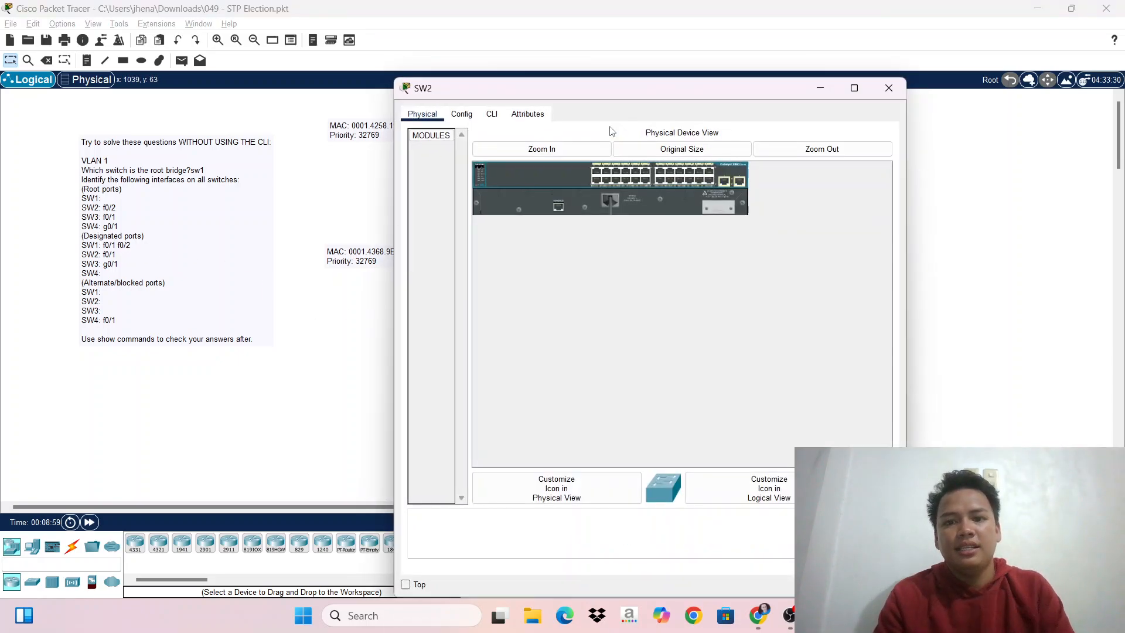
click(495, 115)
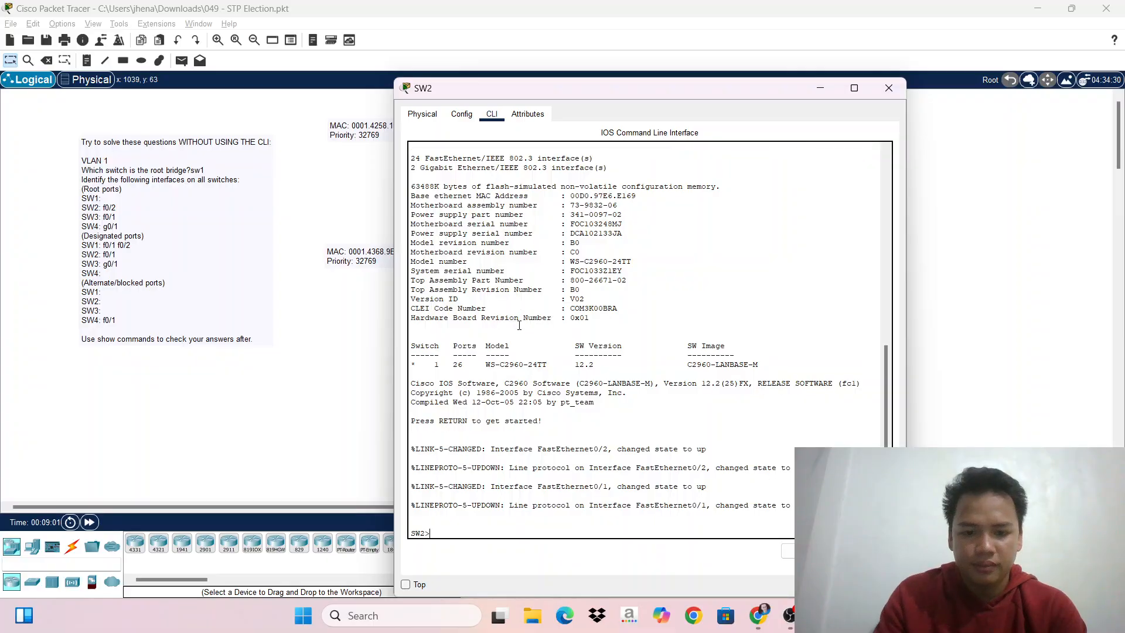
text(en)
key(Tab)
key(Return)
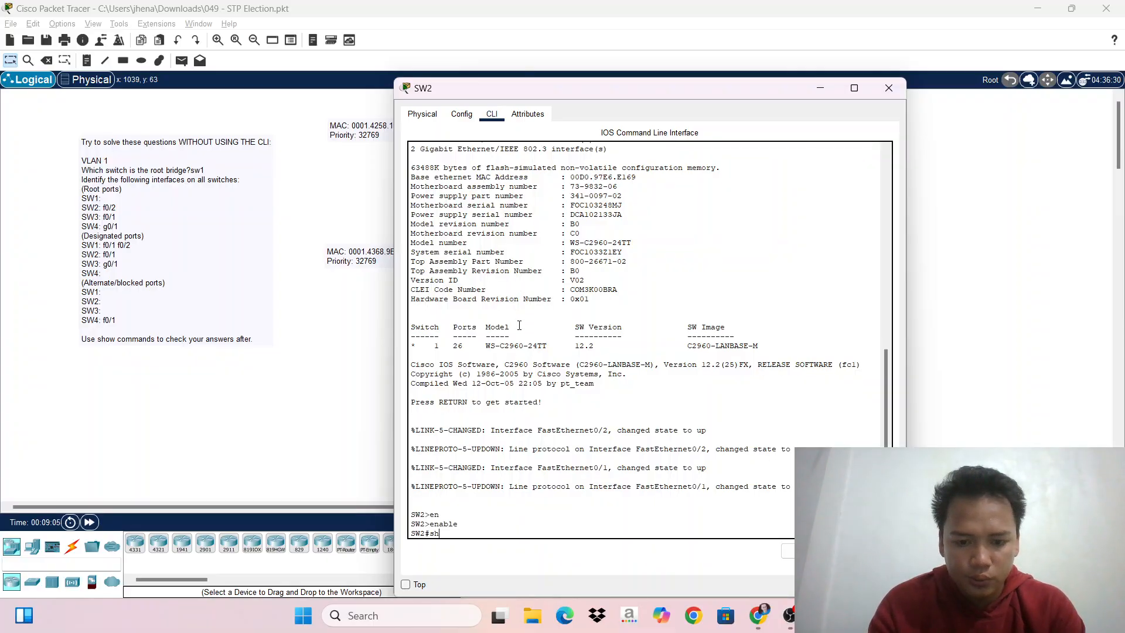
Step: Run sh spanning-tree on SW2 and compare the Fa0/2 and Fa0/1 roles with the question note
text(sh spannin)
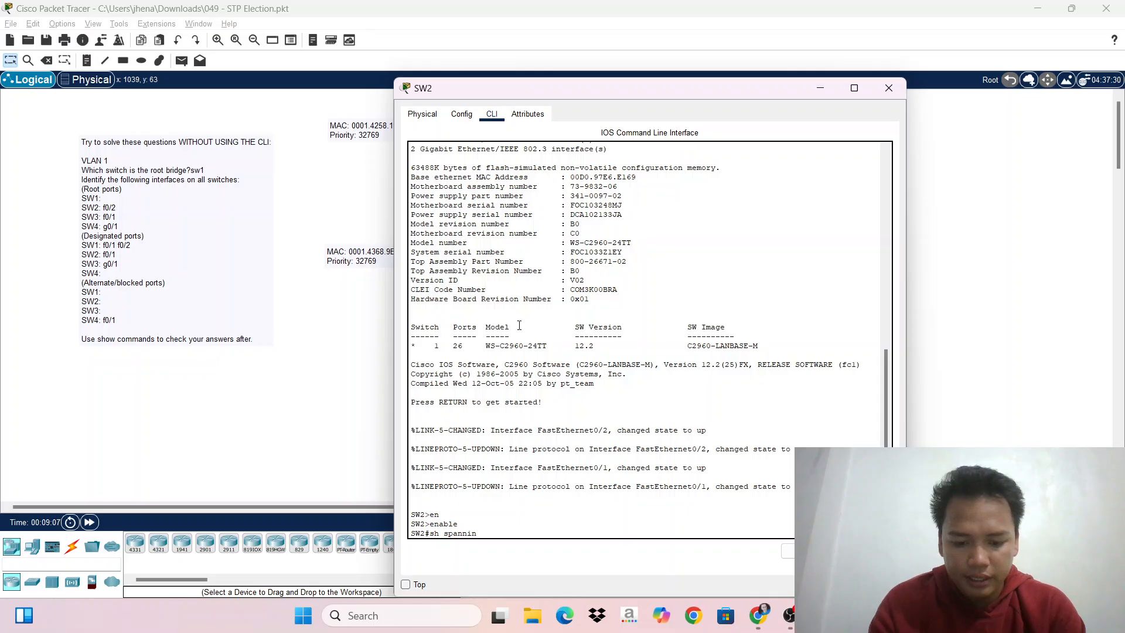
text(g-tree)
key(Return)
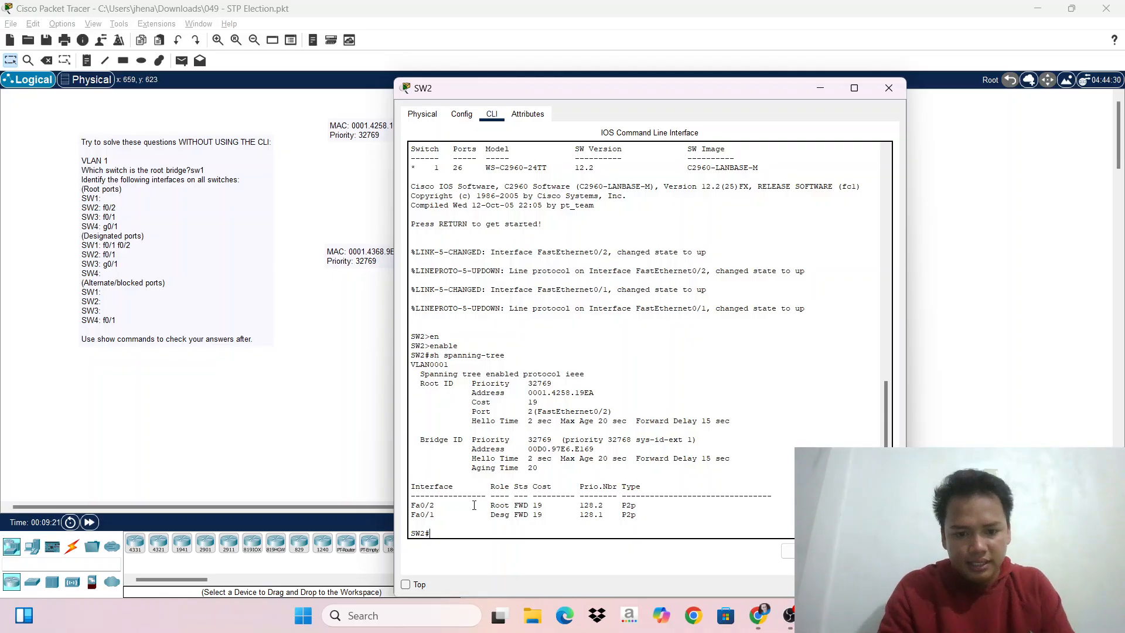
drag(411, 505, 641, 505)
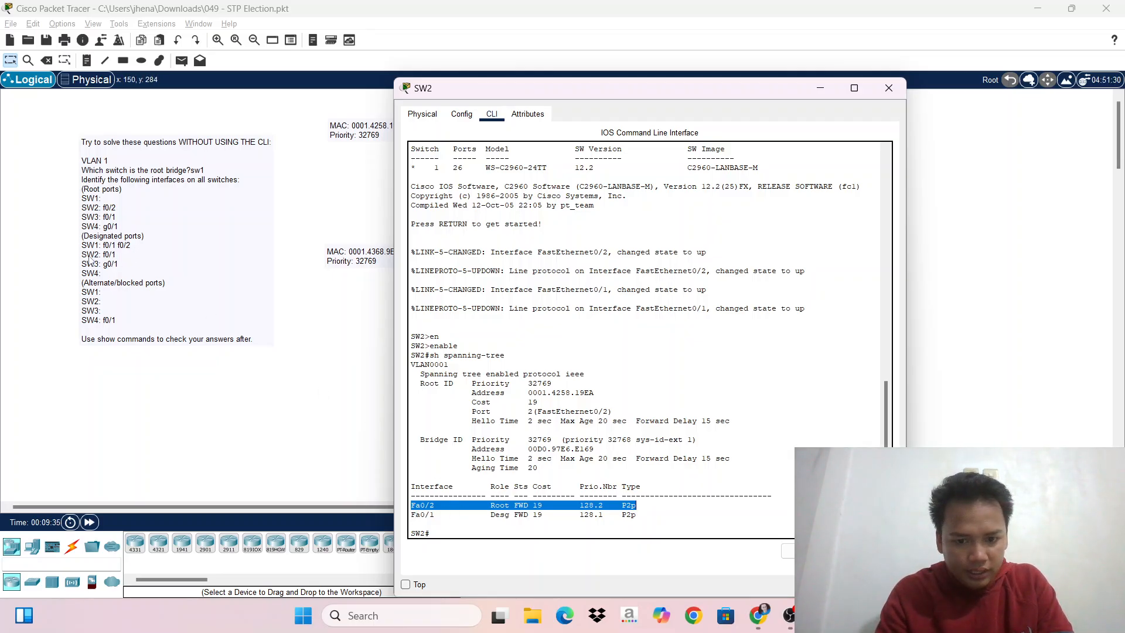
click(336, 394)
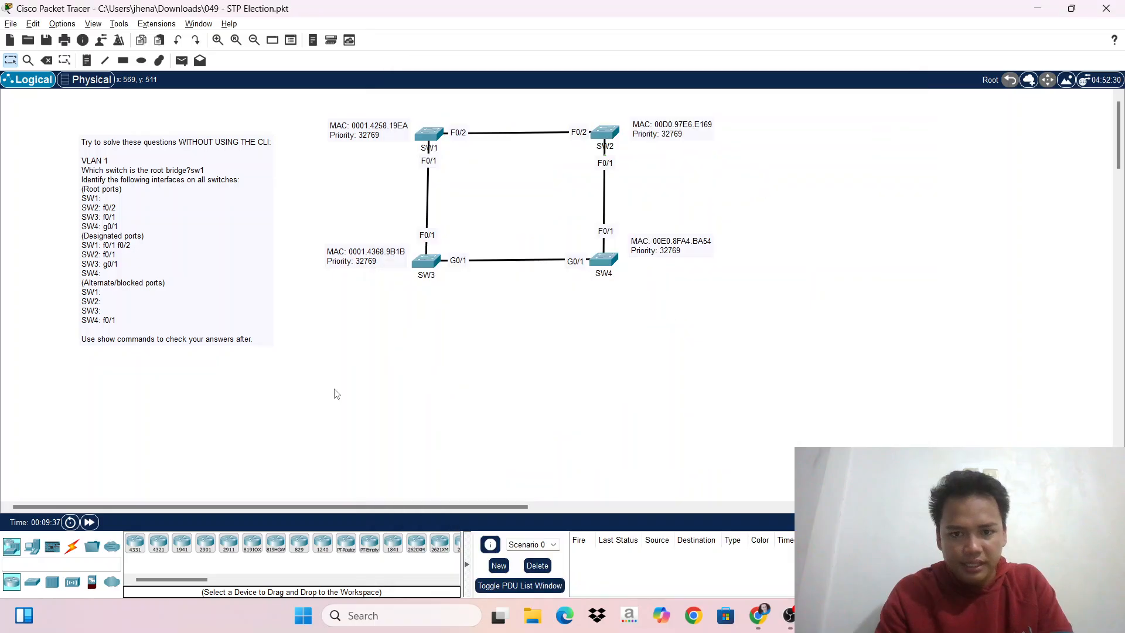
Step: Open SW3's command line and enter privileged EXEC mode with the enable command
click(431, 265)
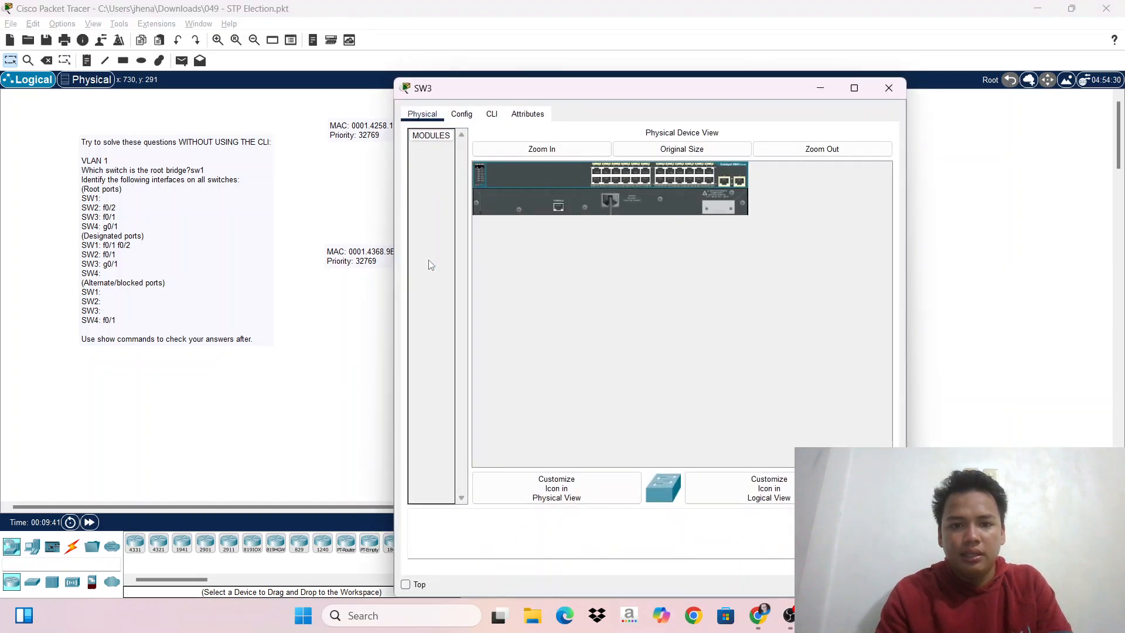
click(490, 114)
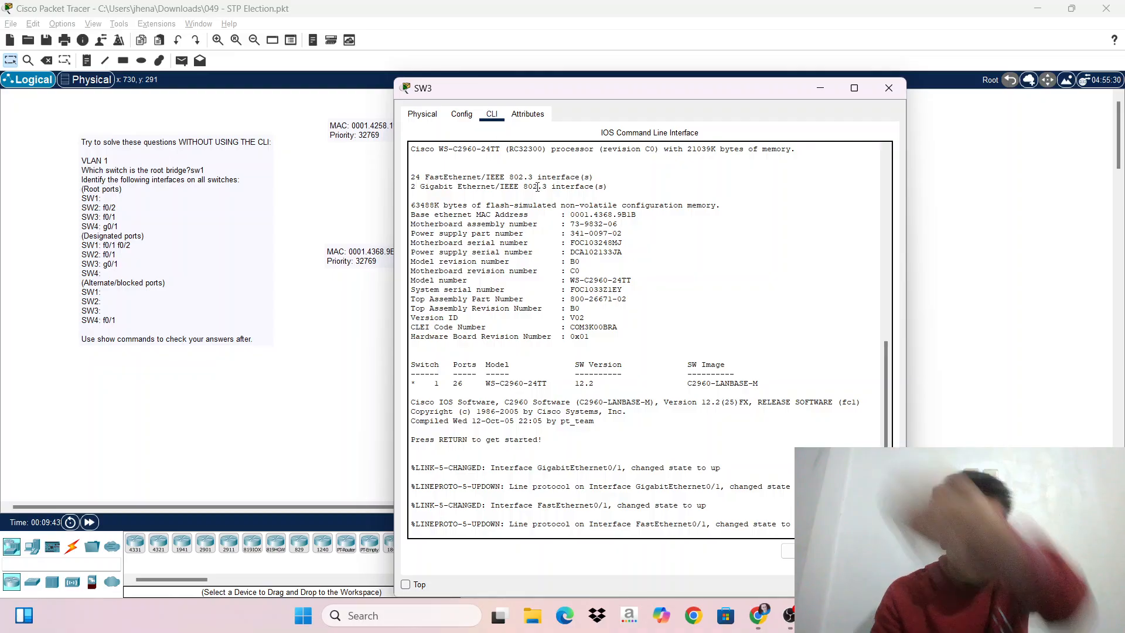
text(en)
key(Tab)
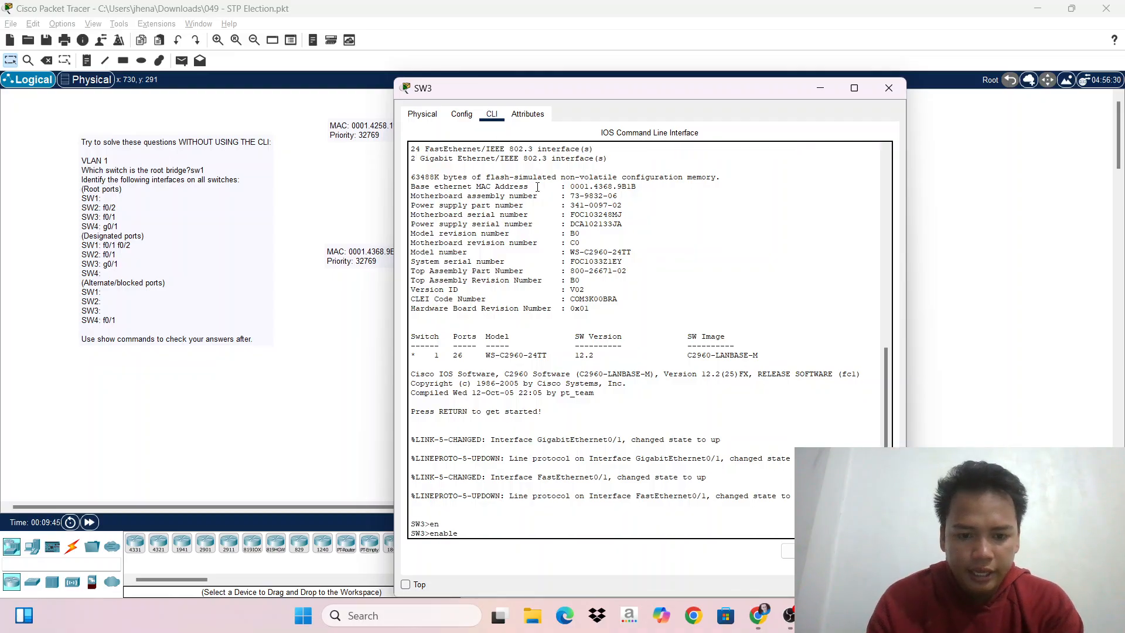
key(Return)
Step: Run sh spanning-tree on SW3 and compare its Fa0/1 and Gi0/1 port roles with the question note
text(sh span)
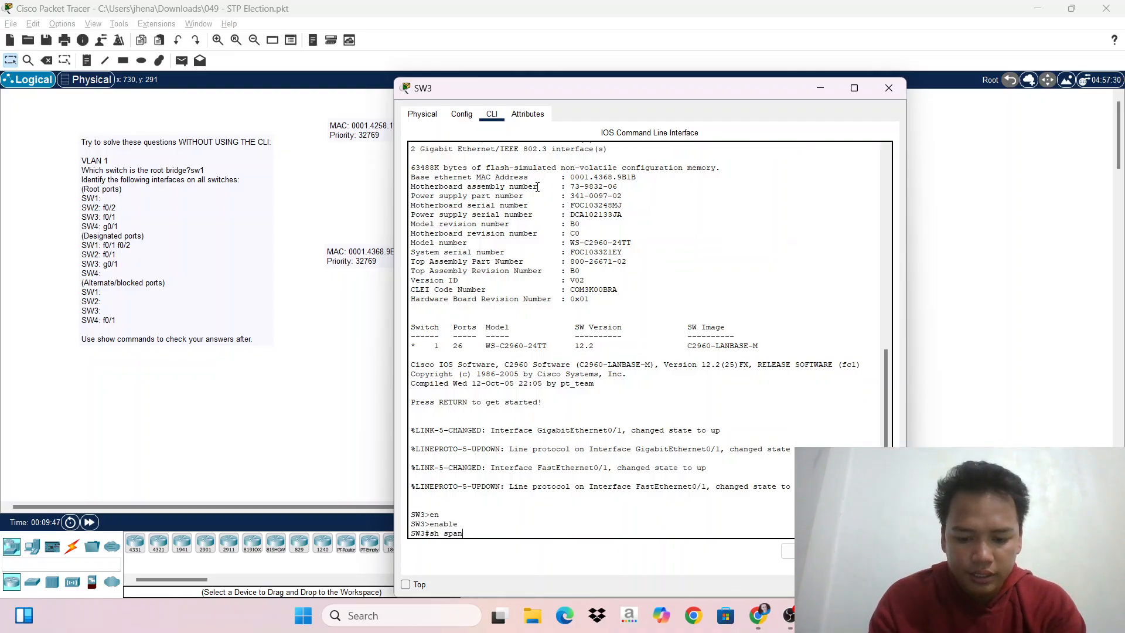
text(ning-tre)
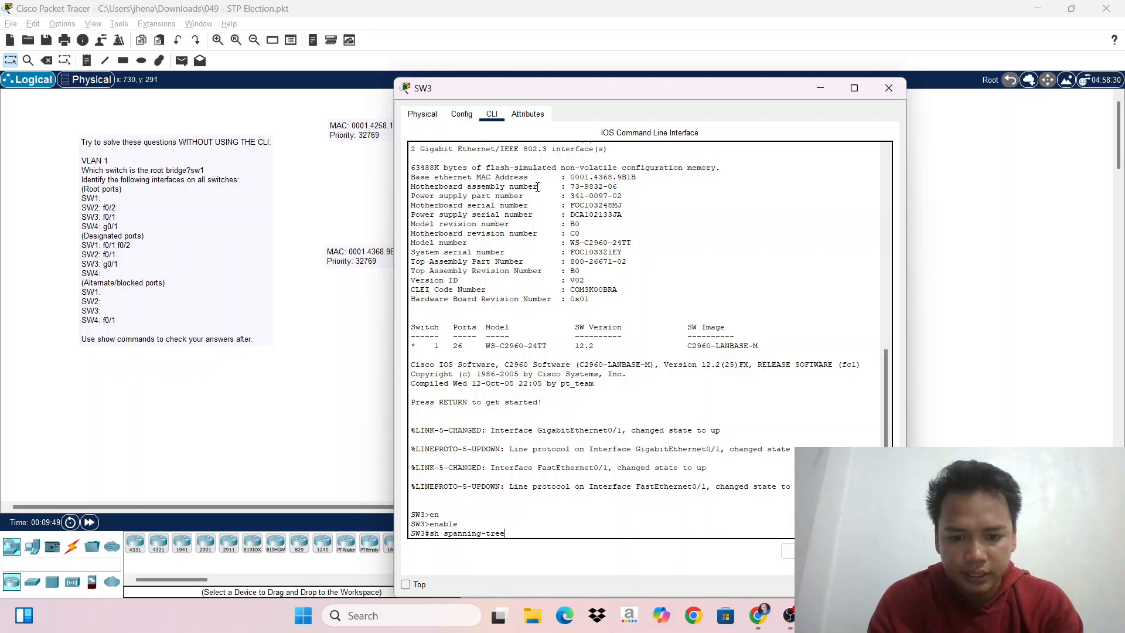
text(e)
key(Return)
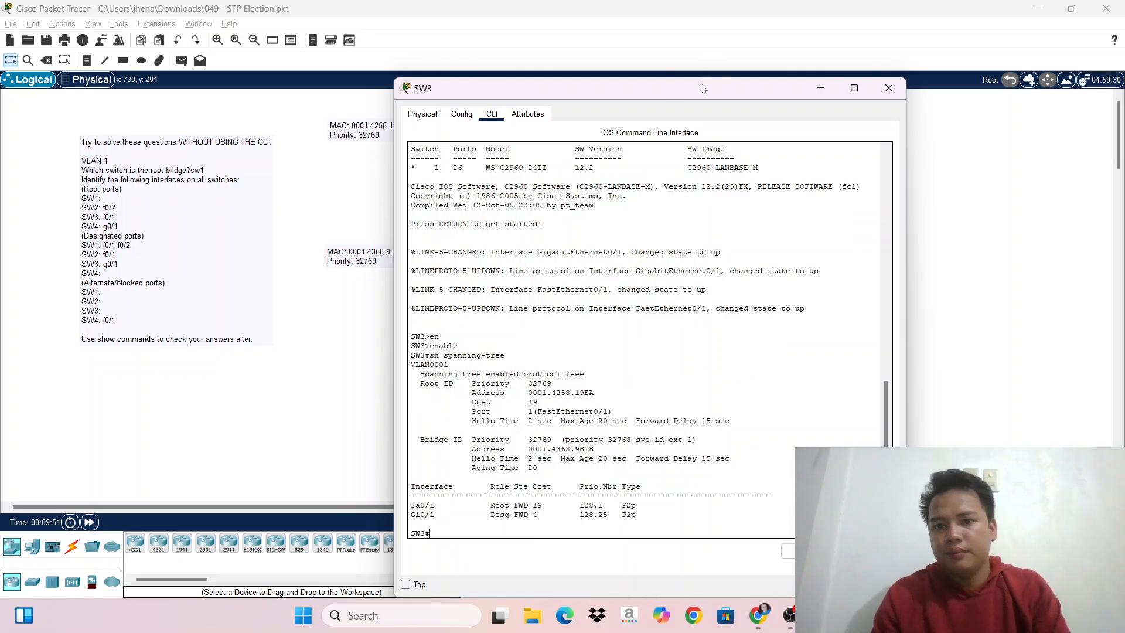
drag(704, 88, 845, 13)
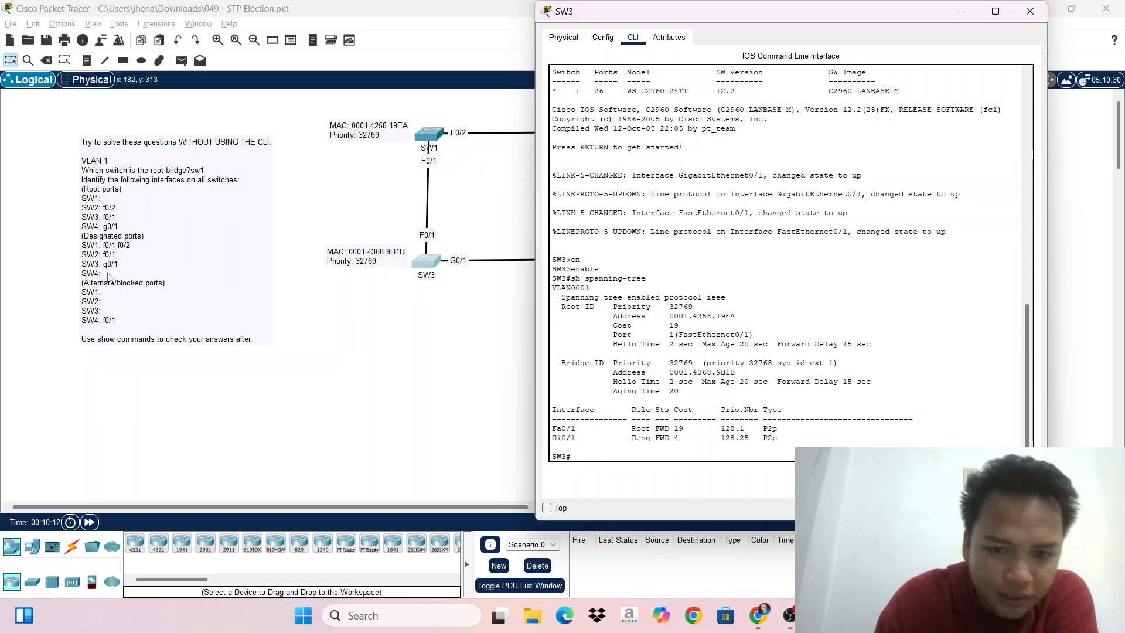
click(316, 327)
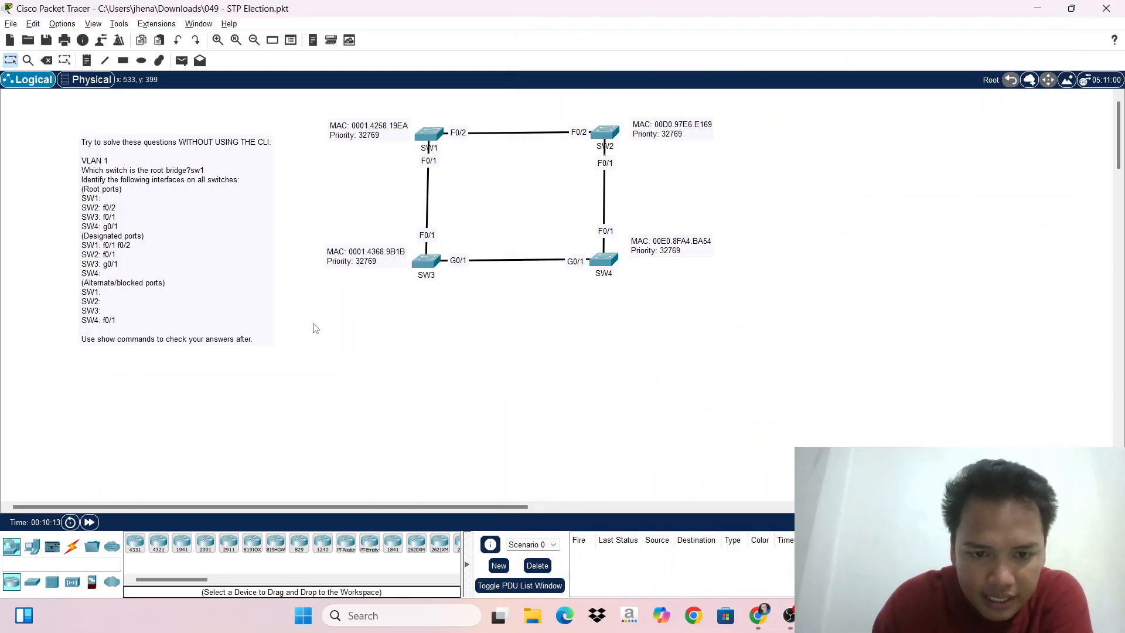
Step: Open SW4's command line and enter privileged EXEC mode with the enable command
click(605, 263)
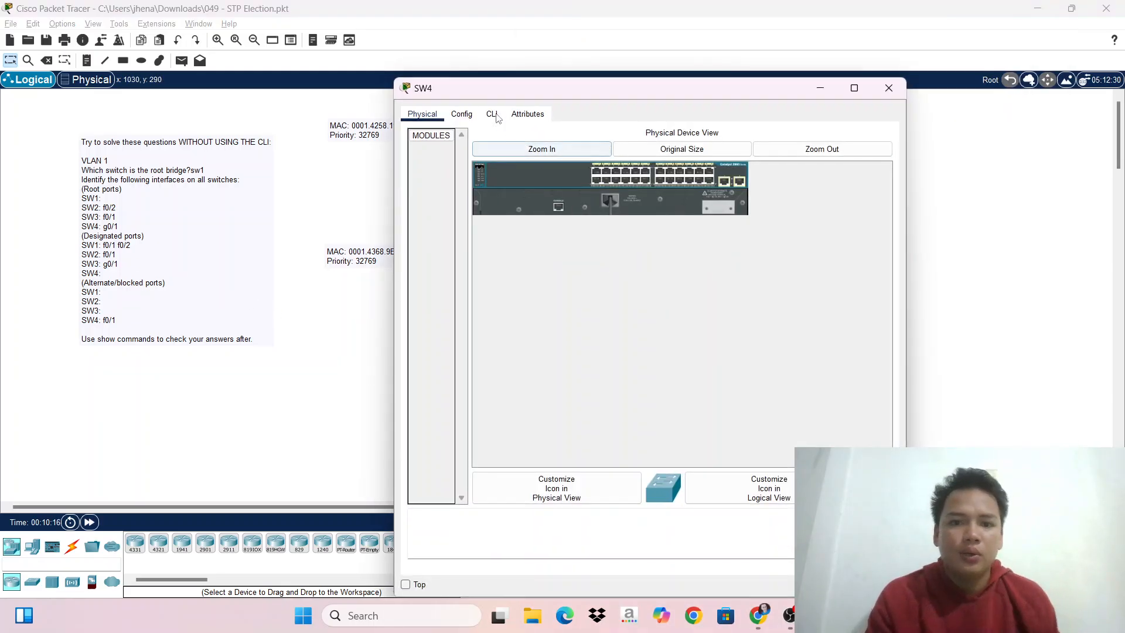
click(492, 115)
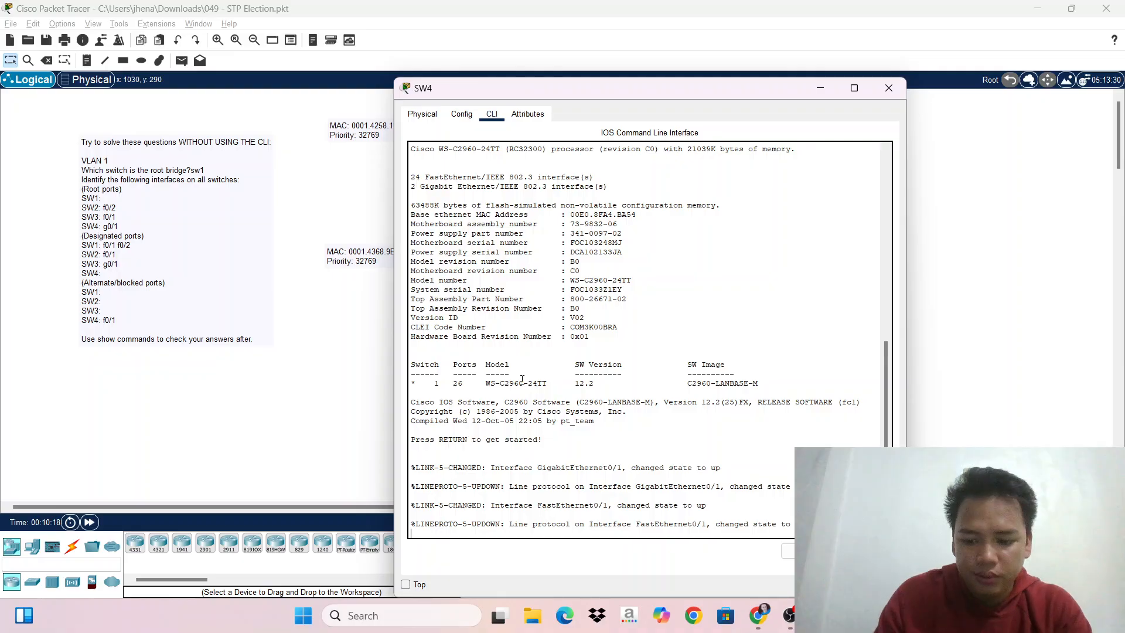
key(Return)
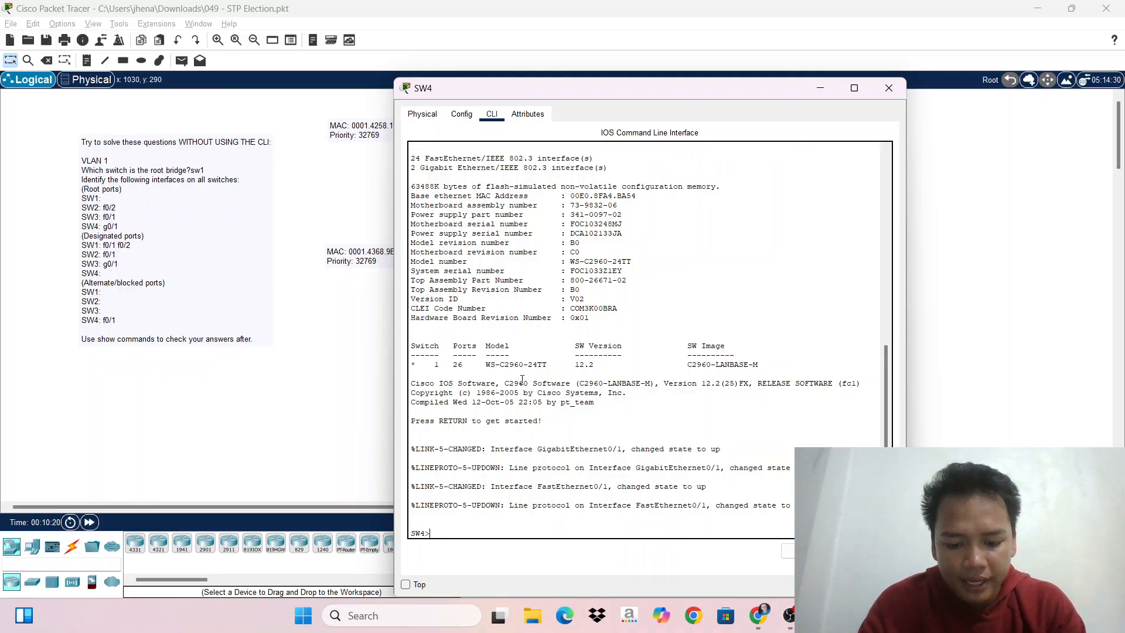
text(en)
key(Tab)
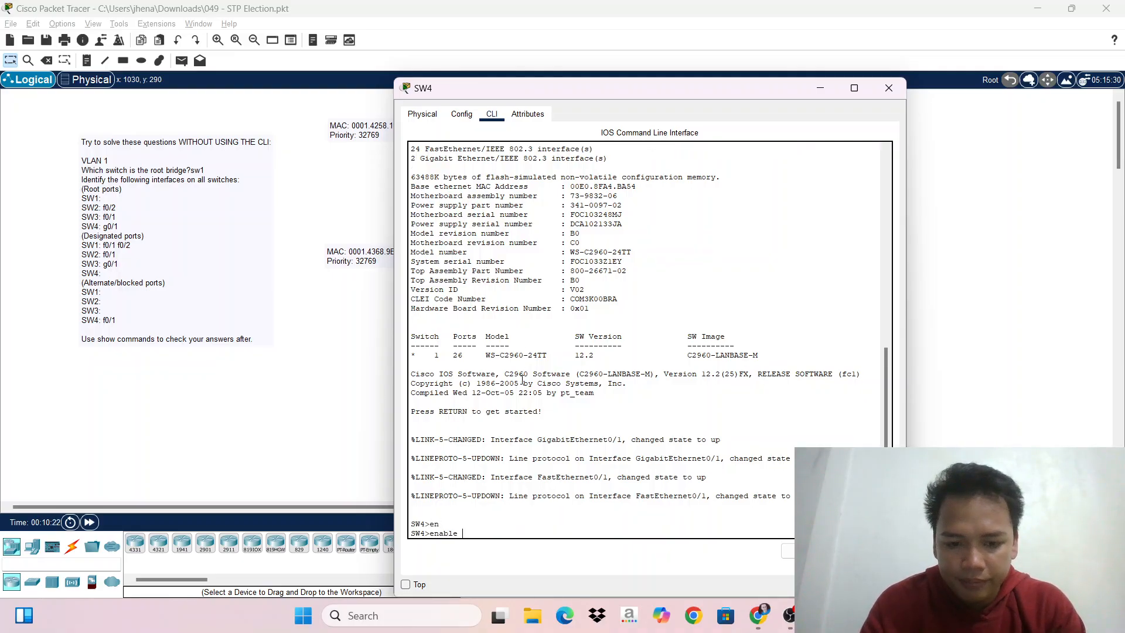
key(Return)
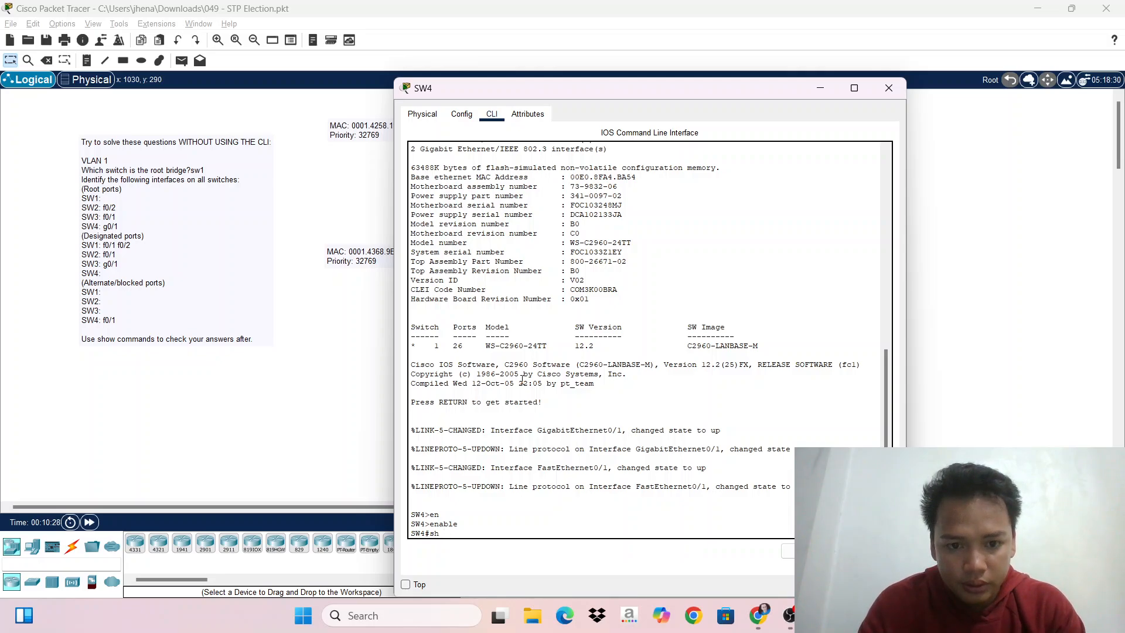
Step: Run sh spanning-tree on SW4 and compare its Fa0/1 and Gi0/1 roles with the topology and question note
text(sh span)
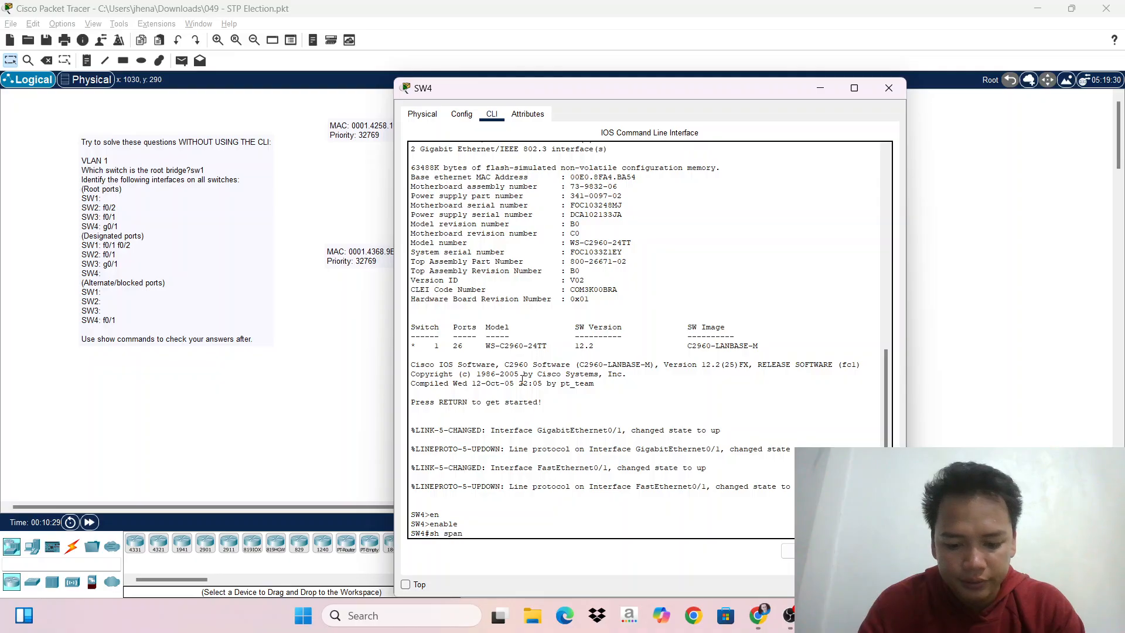
text(ning-tree)
key(Return)
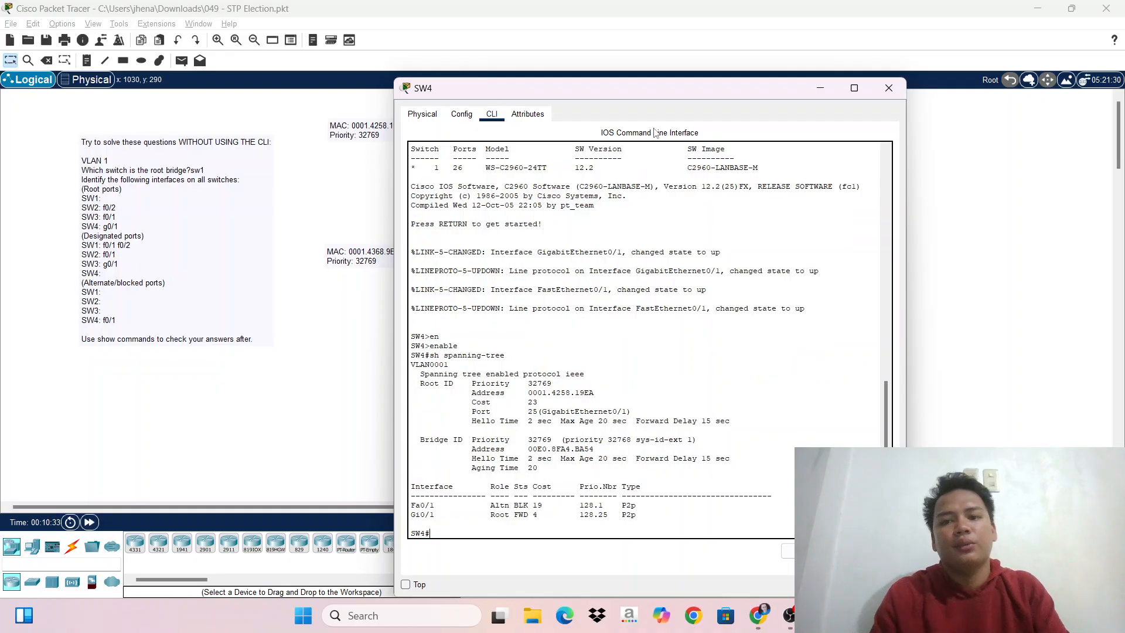
drag(649, 93, 787, 63)
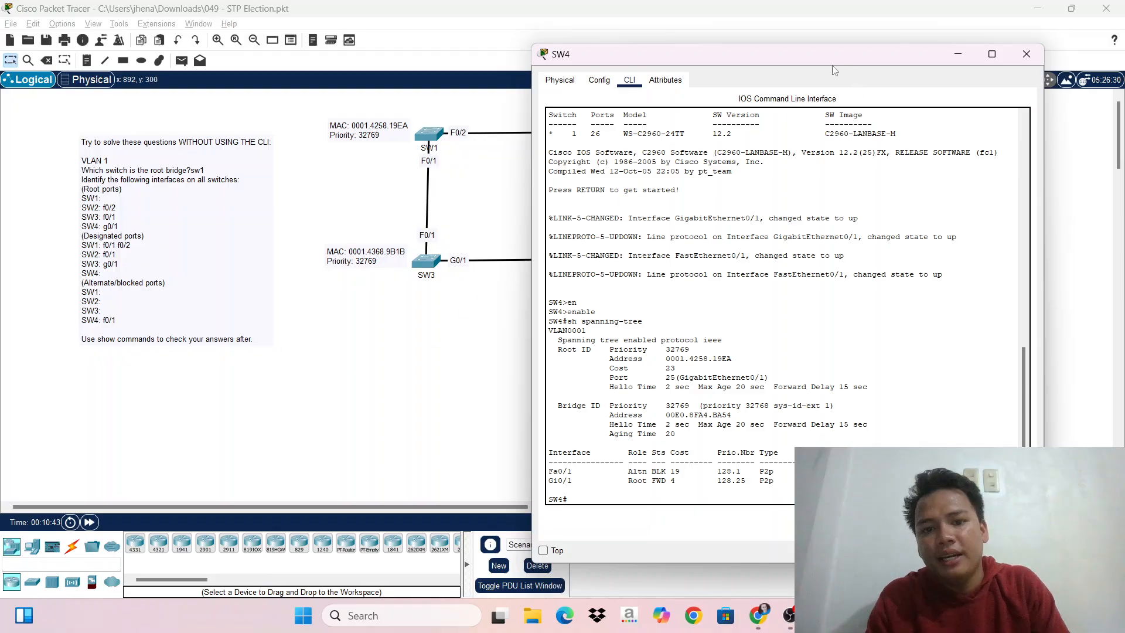
drag(846, 61, 743, 305)
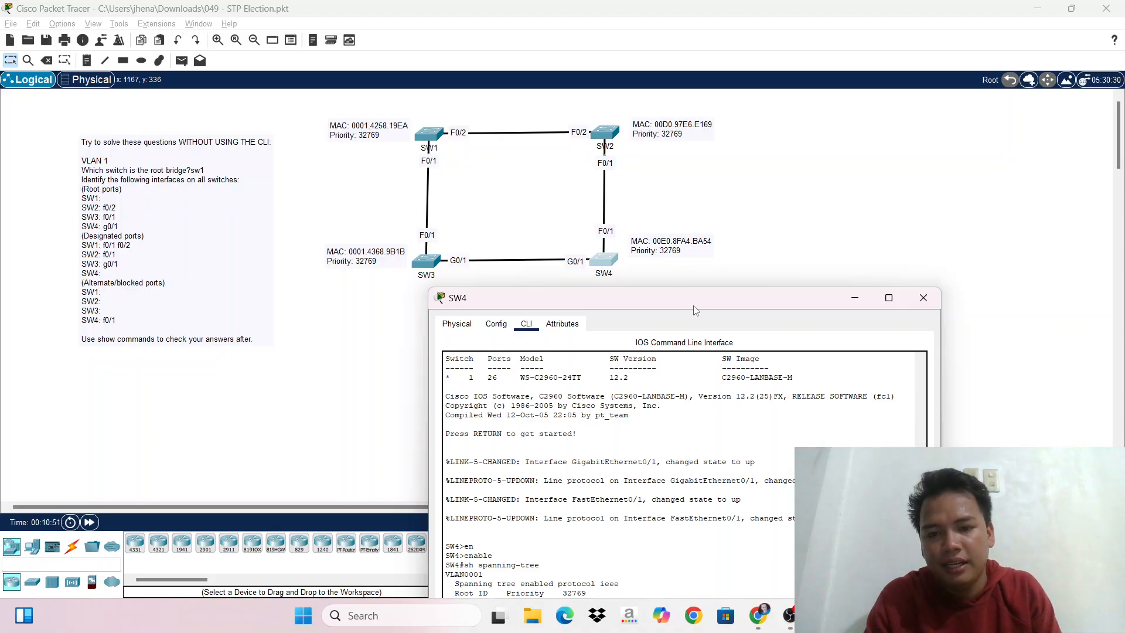
drag(696, 310, 877, 46)
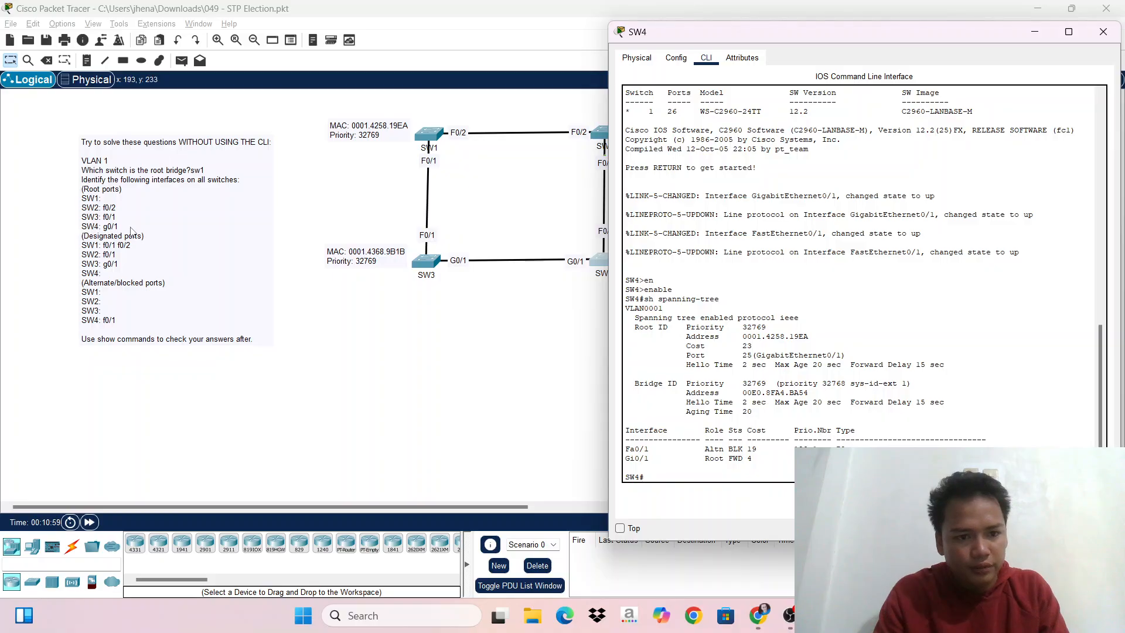
click(465, 362)
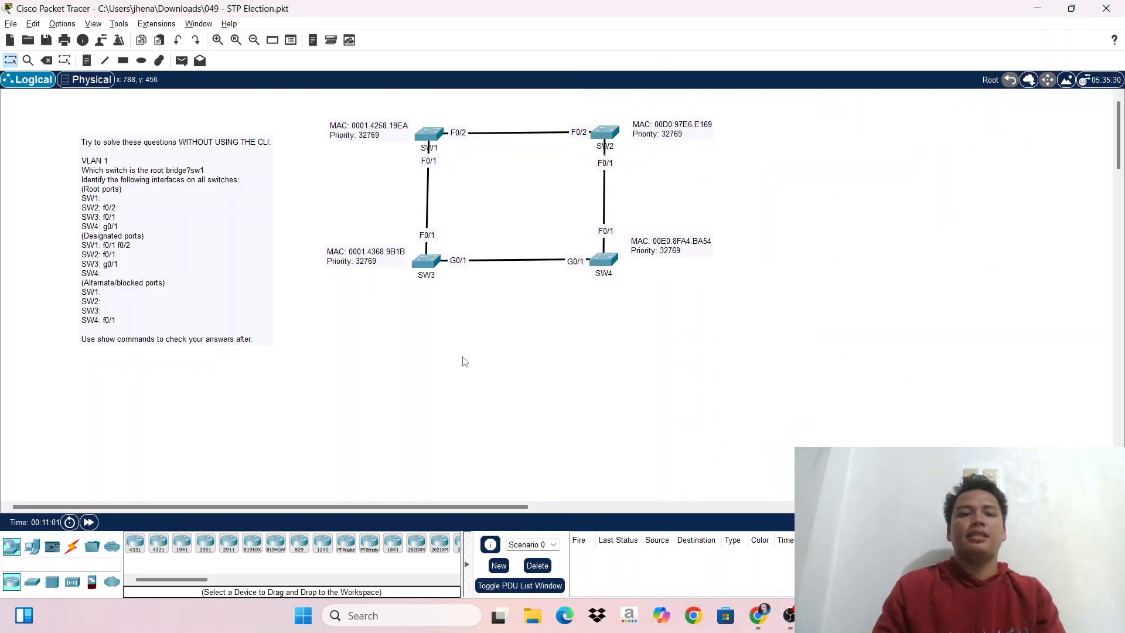